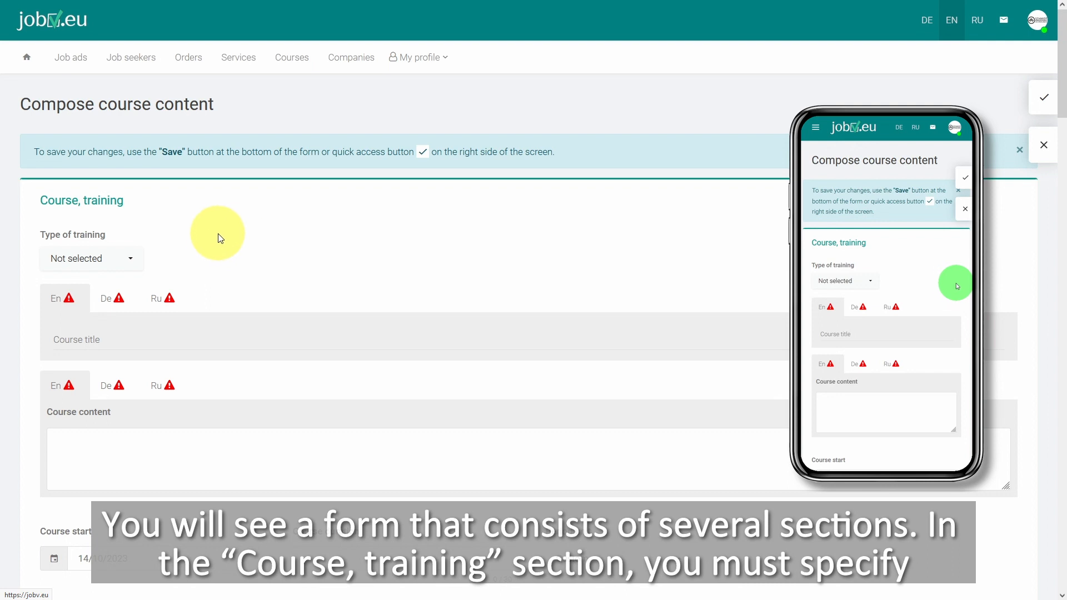
- Set the training type to Full-time education and enter the course title "Seminar quality assurance professional" with its automatic German translation
left_click(124, 264)
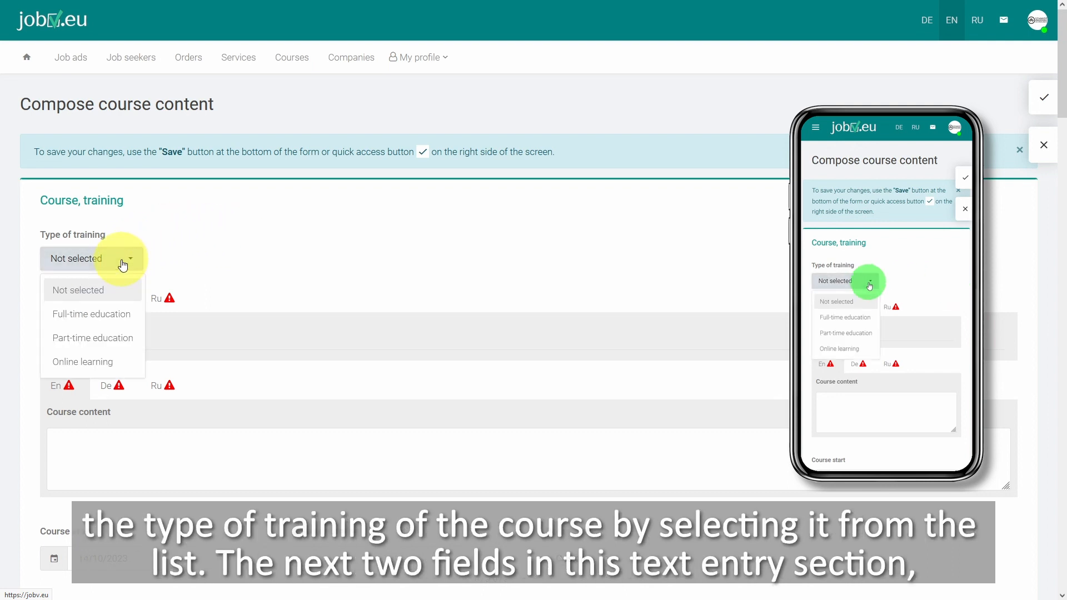
left_click(115, 318)
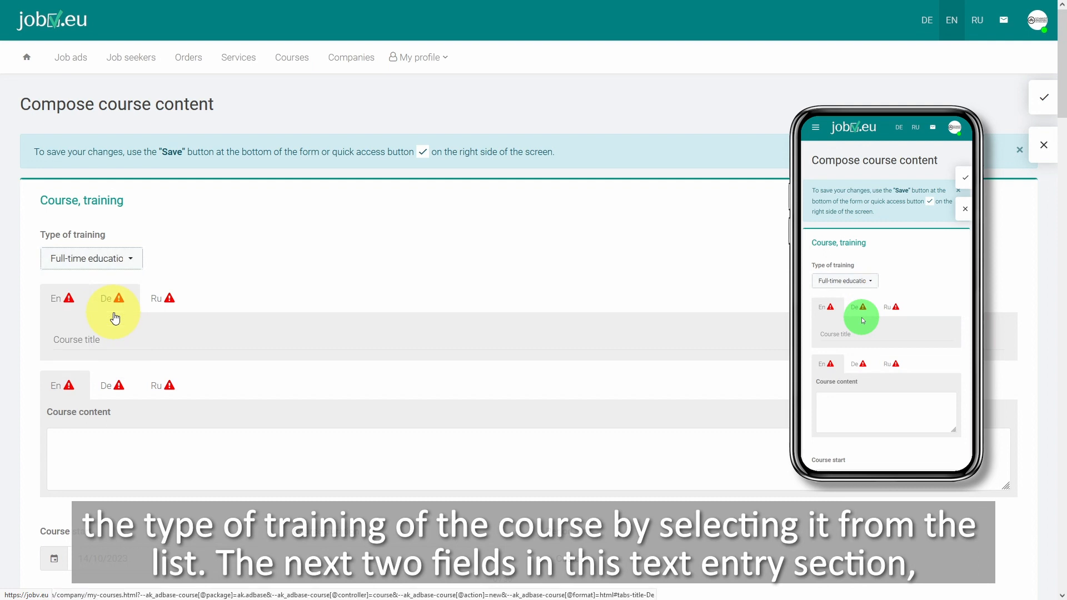
left_click(234, 339)
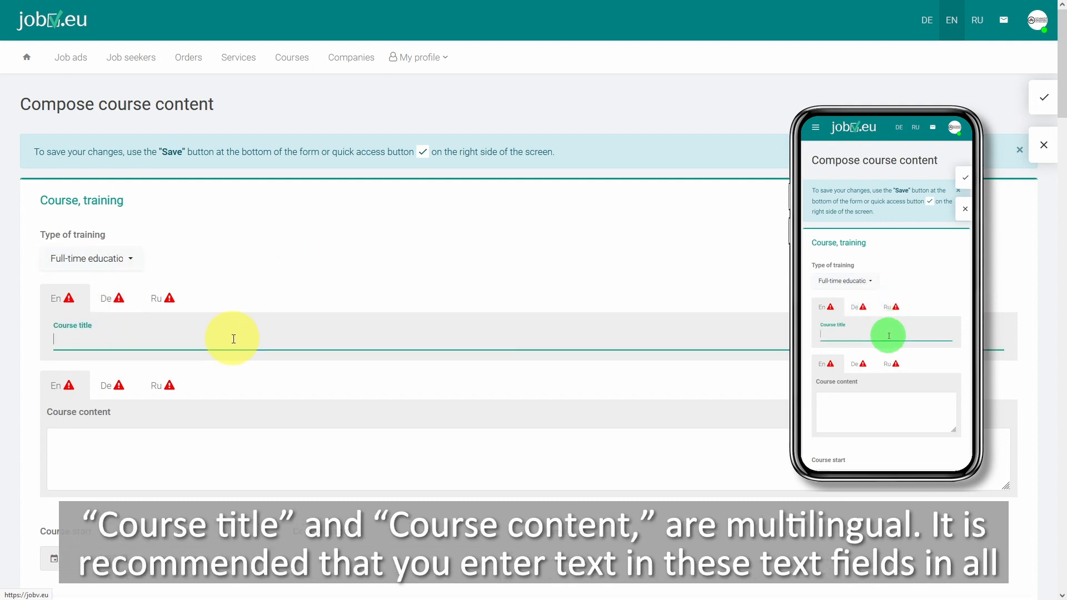
left_click(121, 300)
left_click(94, 367)
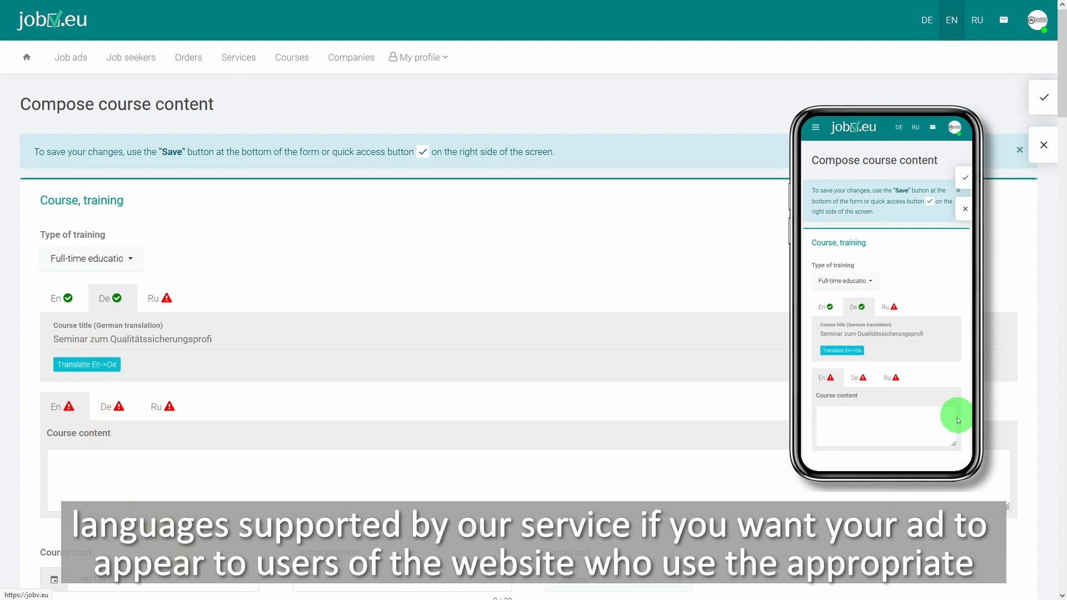
- Paste the prepared seminar description into the English course content and enlarge its text box
left_click(143, 460)
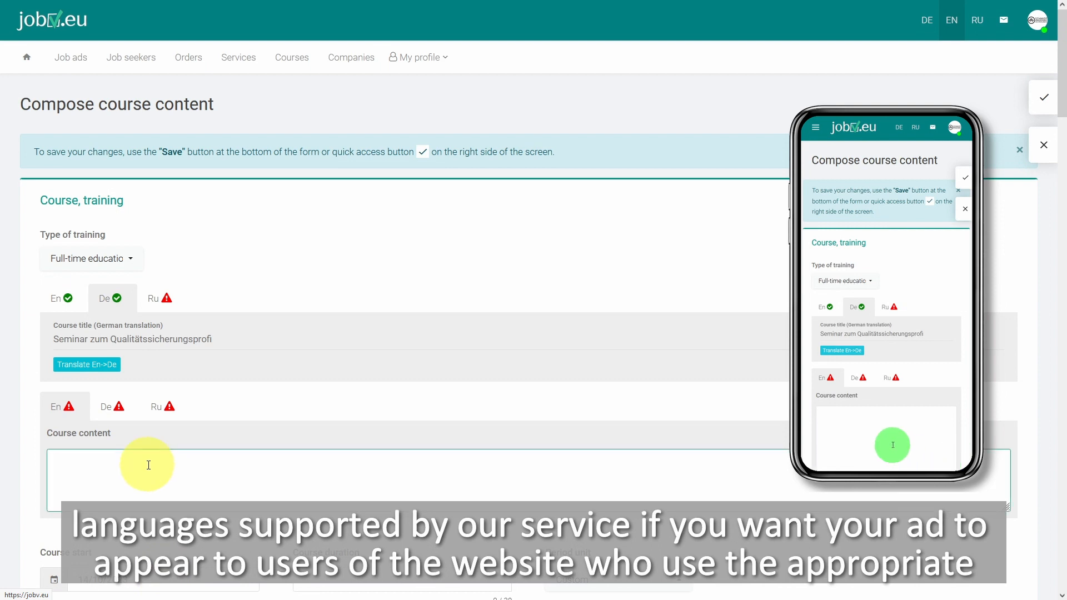
key("ctrl+v")
left_click_drag(1005, 507, 998, 597)
scroll(565, 494, "up", 2)
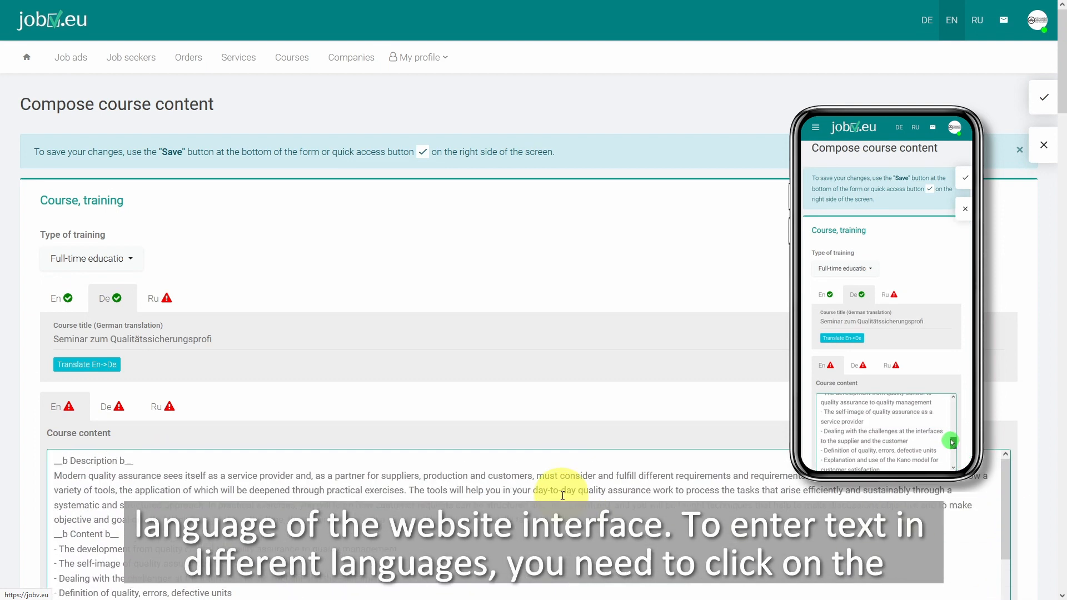
- Translate the course content from English into German and enlarge the German text box
left_click(116, 416)
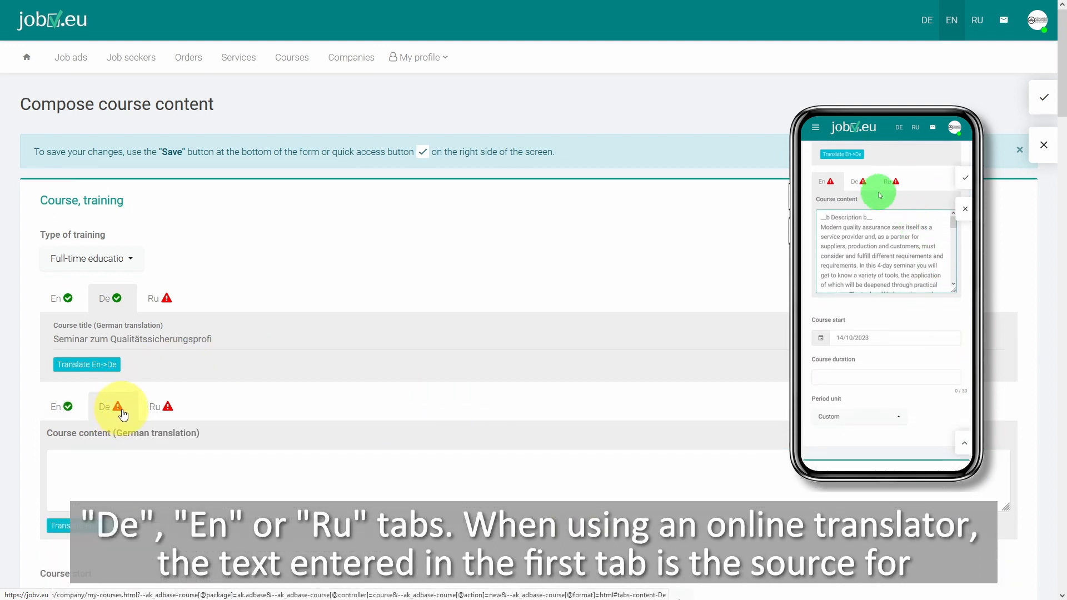
left_click(92, 531)
left_click_drag(1007, 510, 1007, 595)
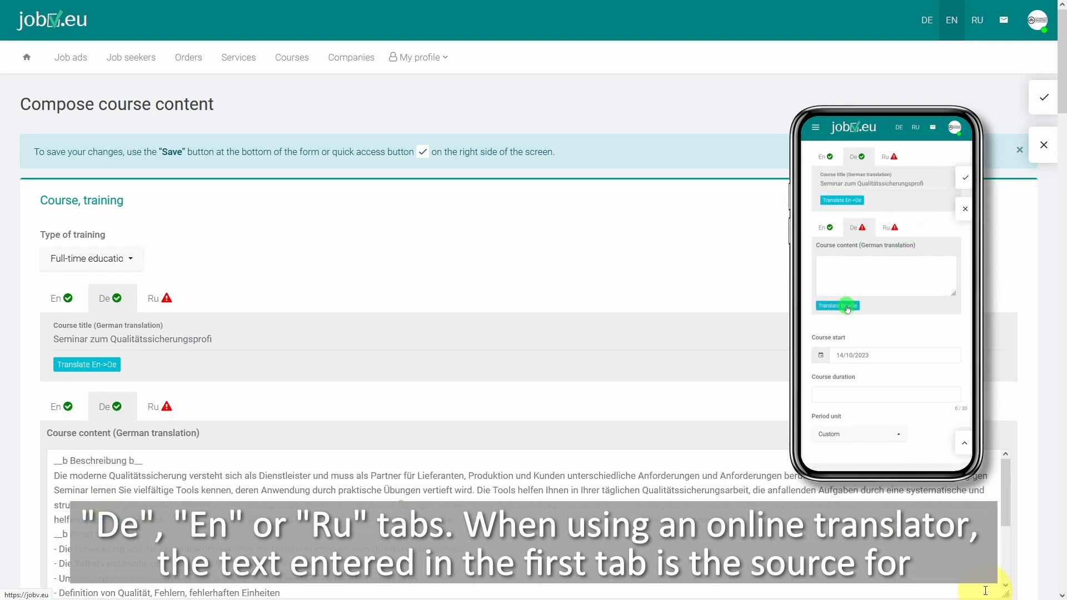
- Translate the course content from English into Russian in an enlarged text box, and return to the English version
left_click(164, 409)
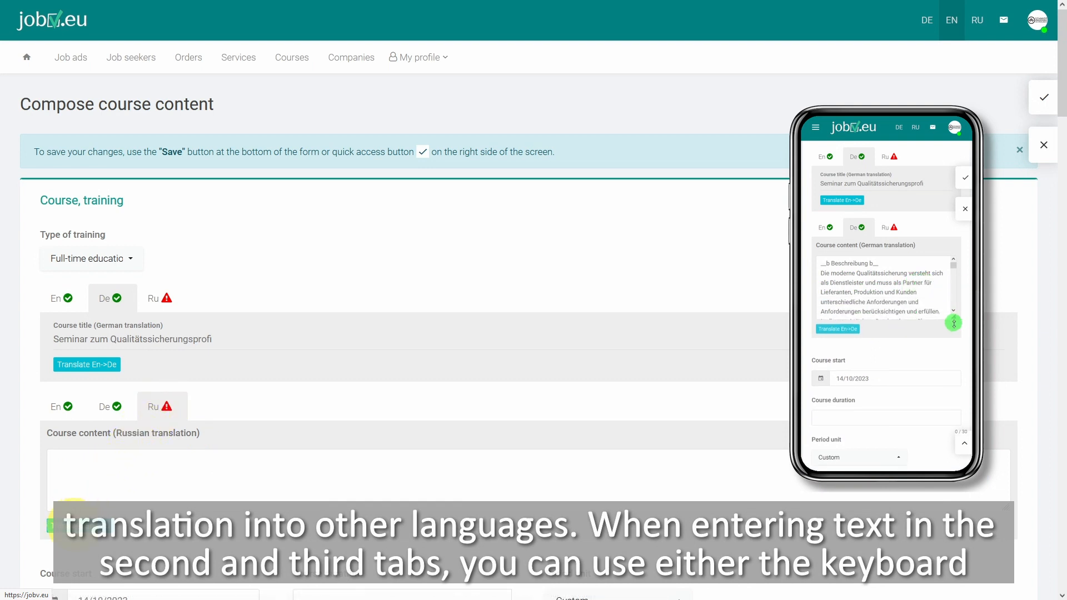
left_click(80, 525)
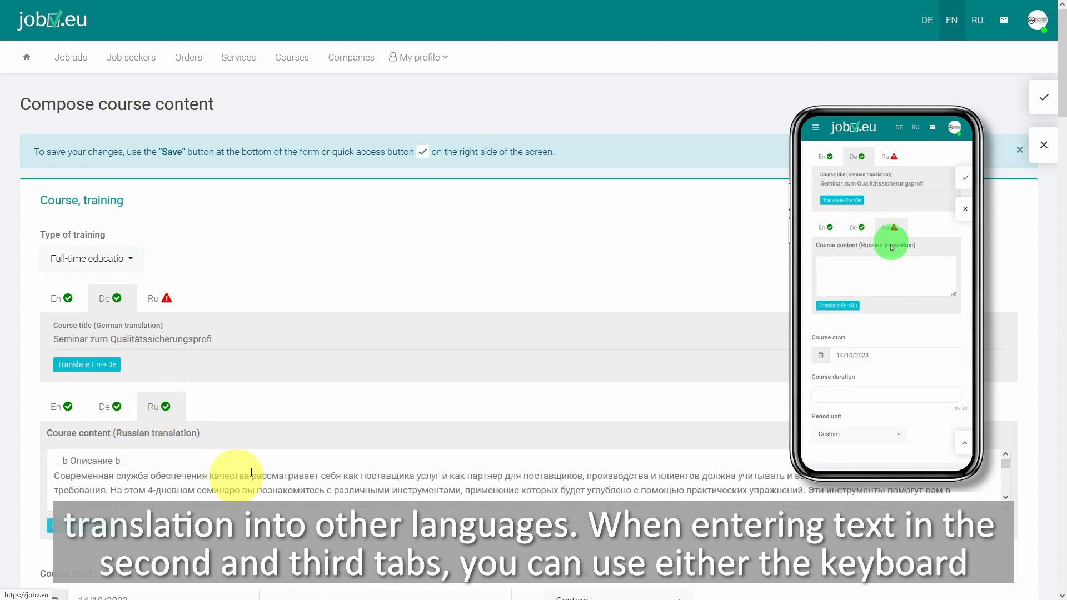
scroll(448, 348, "down", 2)
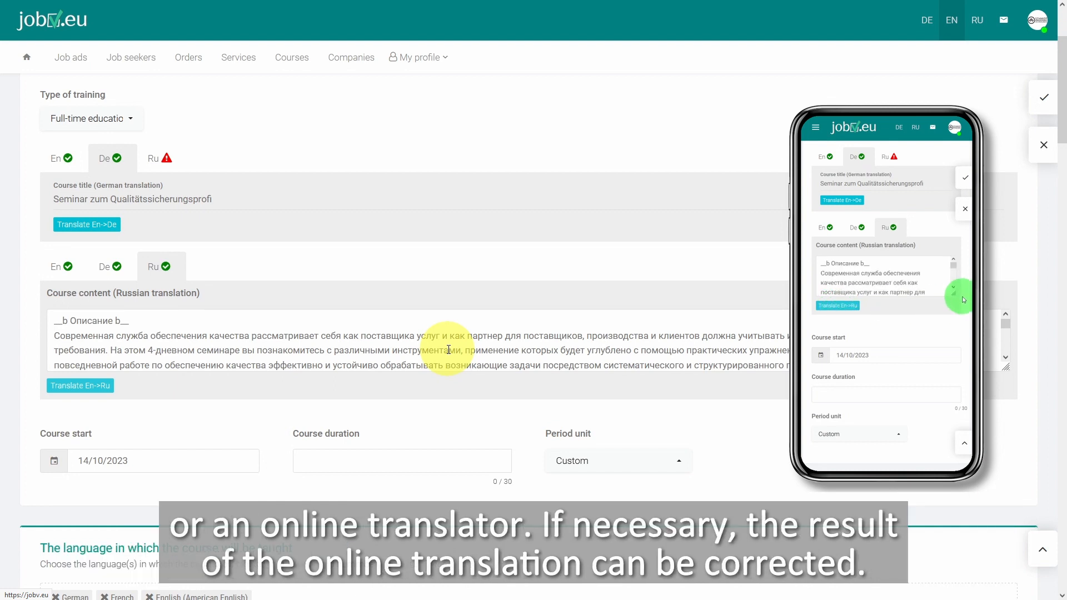
left_click_drag(1008, 367, 1007, 398)
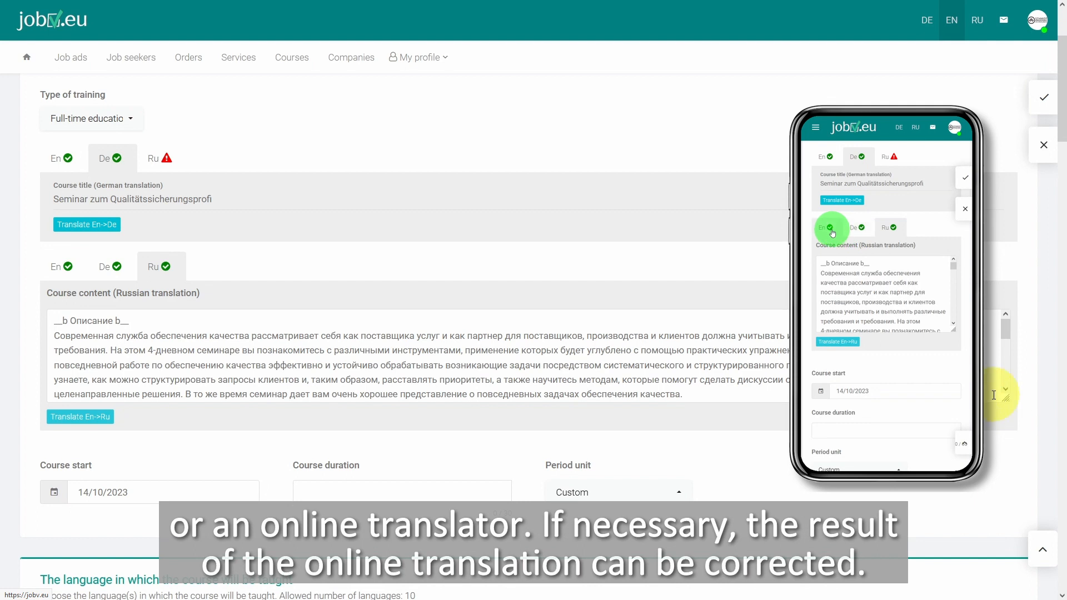
left_click(65, 268)
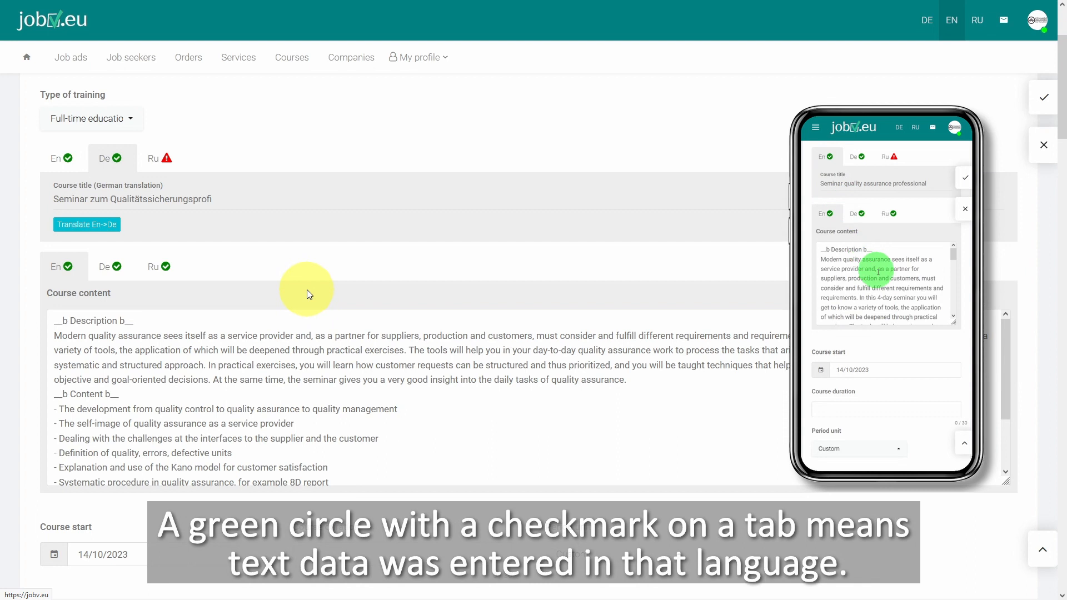
- Set the course start to 23/10/2023 and the course duration to 3 Day(s)
scroll(150, 428, "down", 2)
scroll(151, 423, "down", 1)
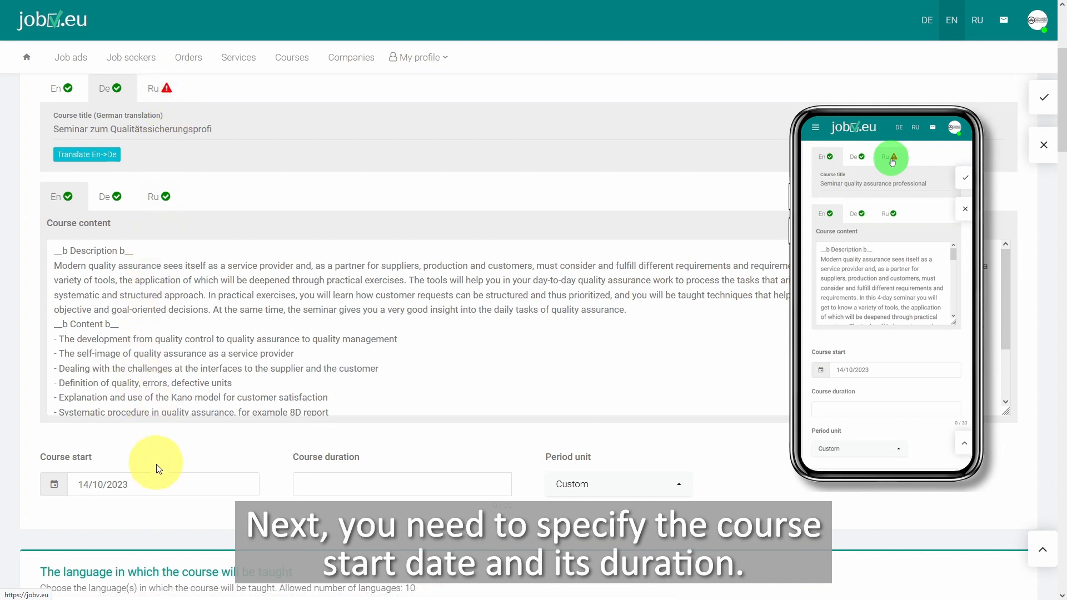
left_click(157, 482)
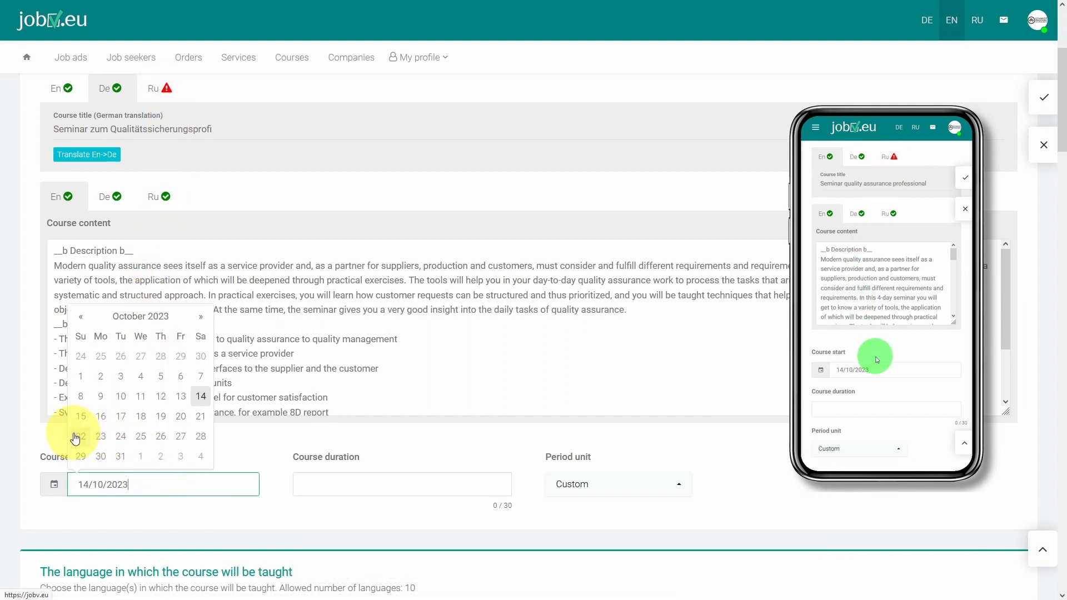
left_click(101, 438)
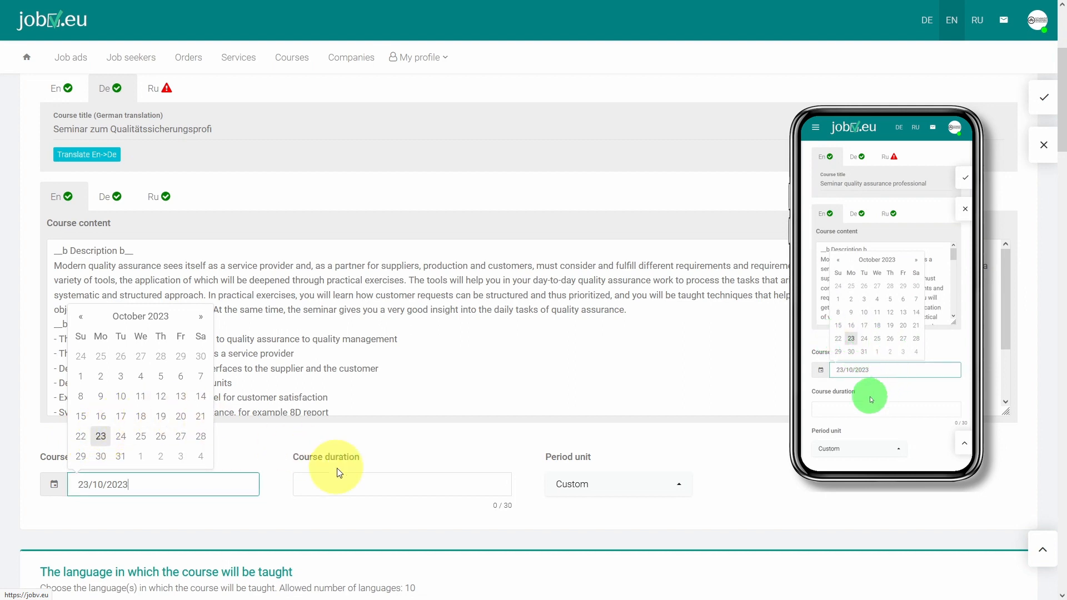
left_click(346, 483)
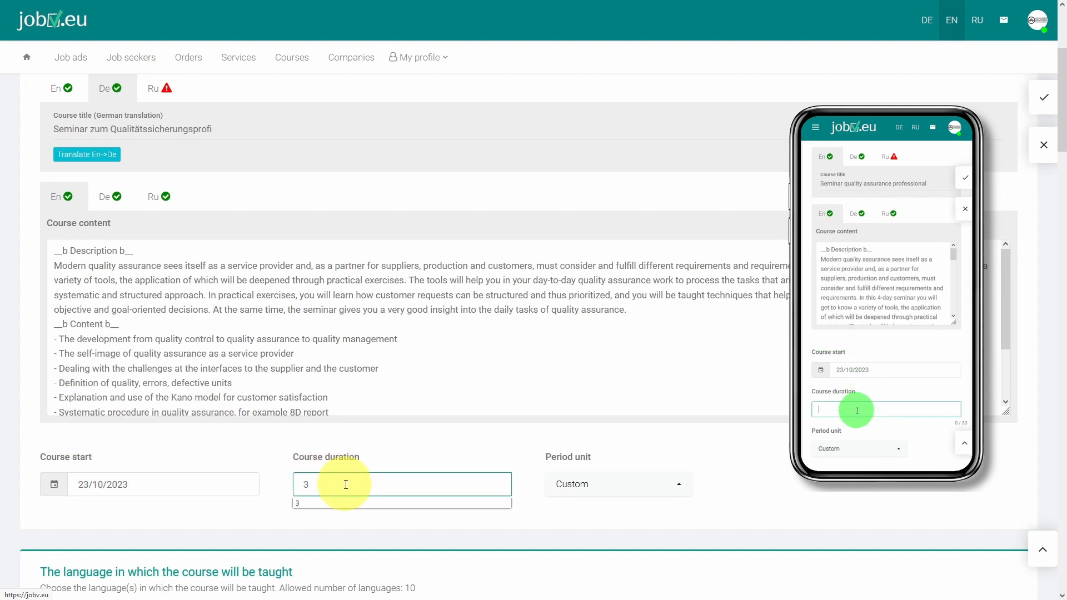
left_click(622, 484)
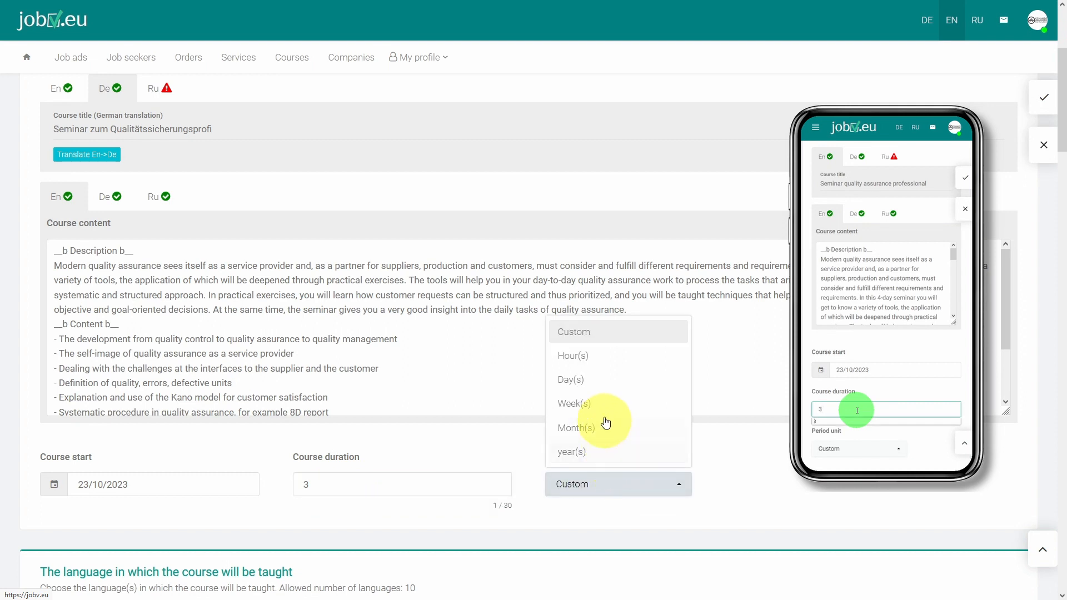
left_click(594, 380)
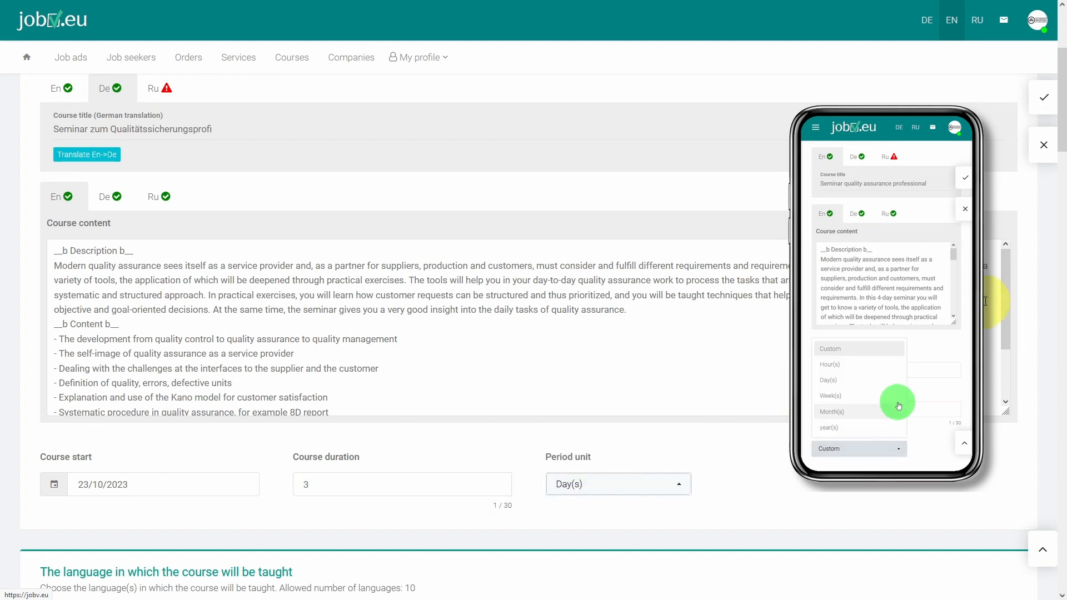
- Remove German and French from the course's teaching languages, keeping English (American English)
left_click_drag(1062, 148, 1061, 221)
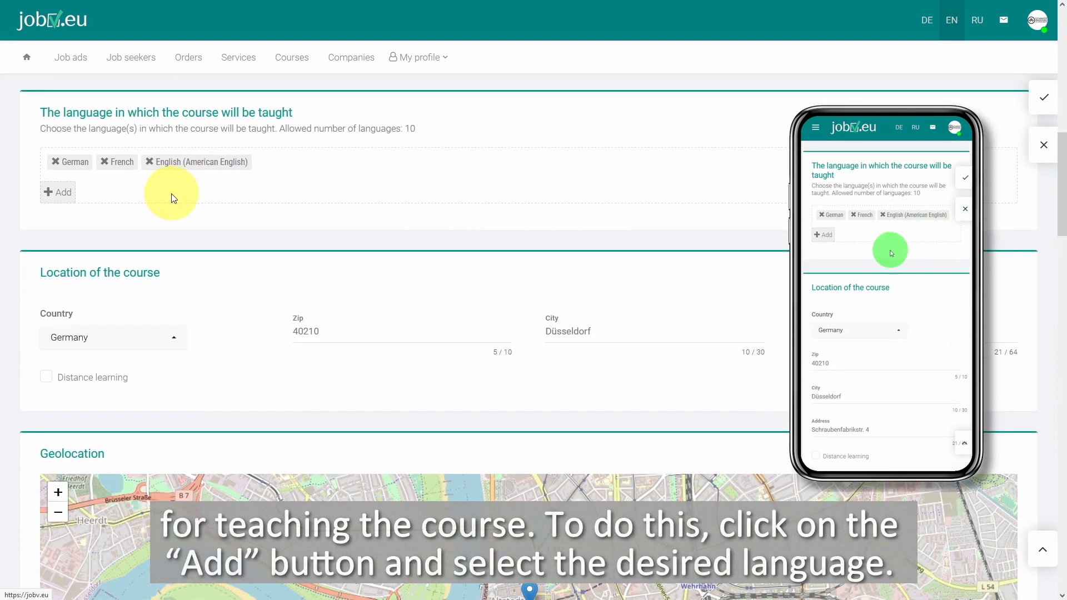
left_click(54, 166)
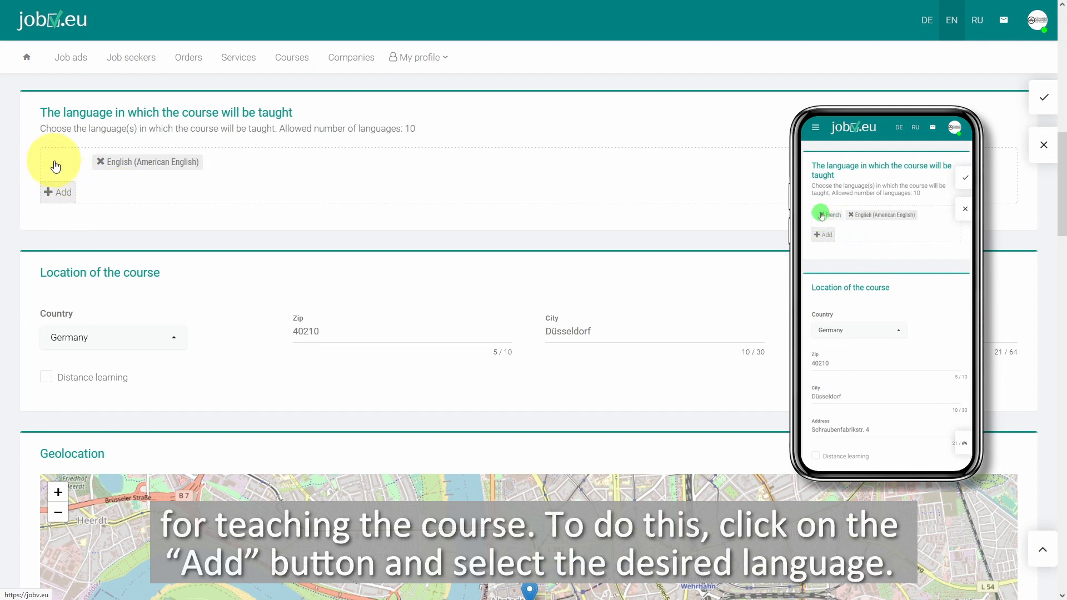
- Browse the list of teaching languages, search it for "eng", and close it without adding another language
left_click(67, 194)
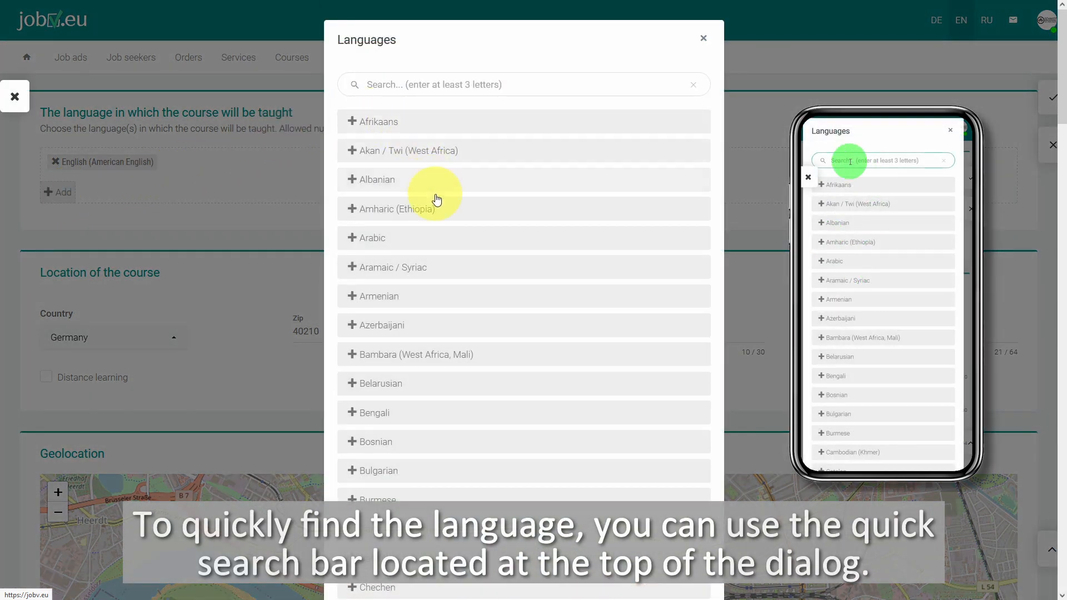
scroll(423, 281, "down", 4)
scroll(419, 287, "up", 4)
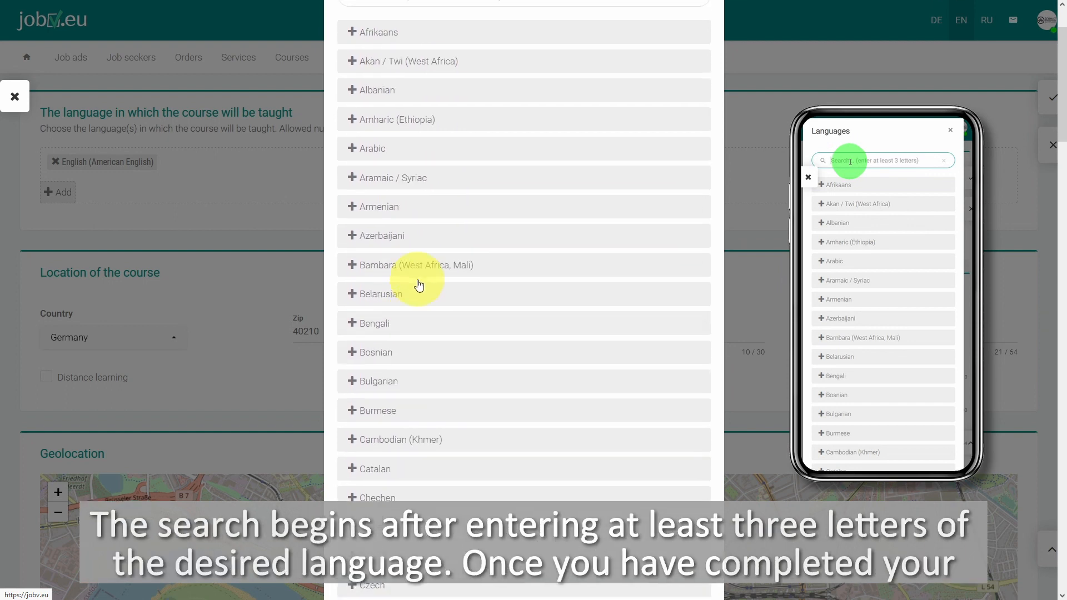
left_click(375, 86)
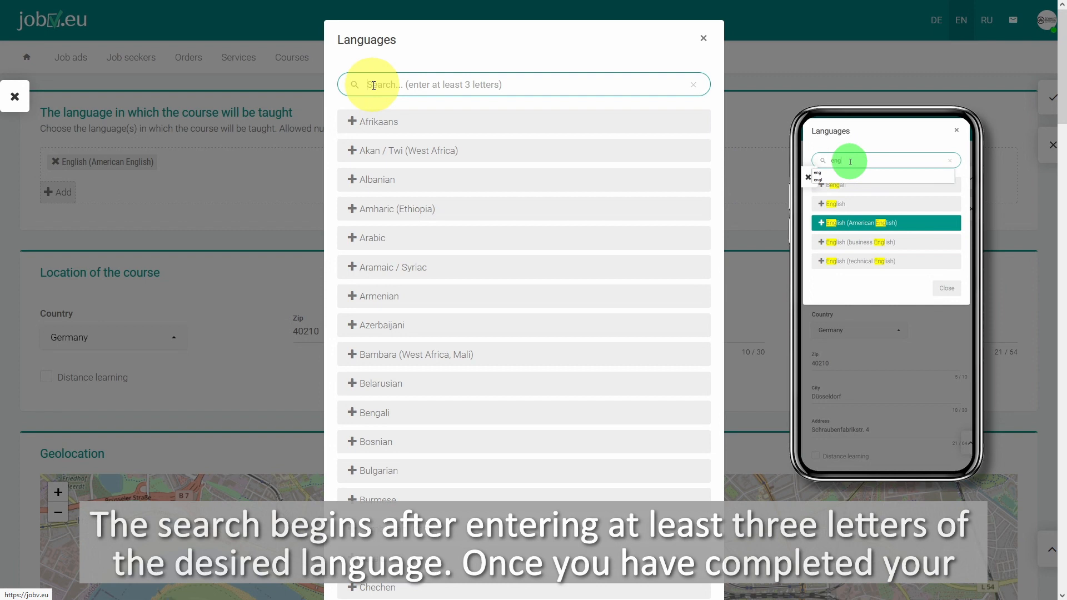
type("eng")
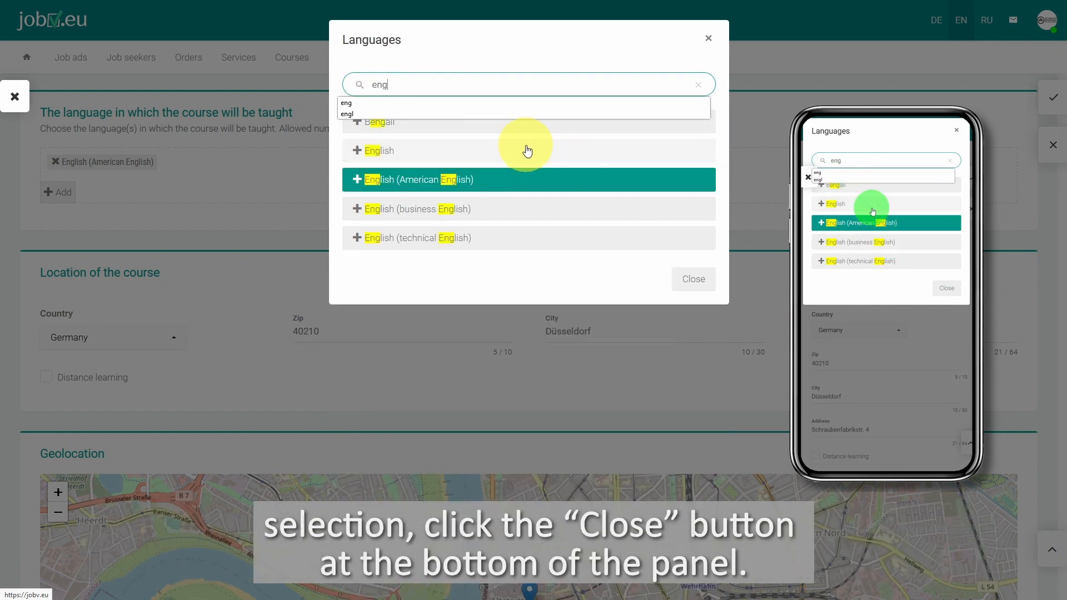
left_click(688, 286)
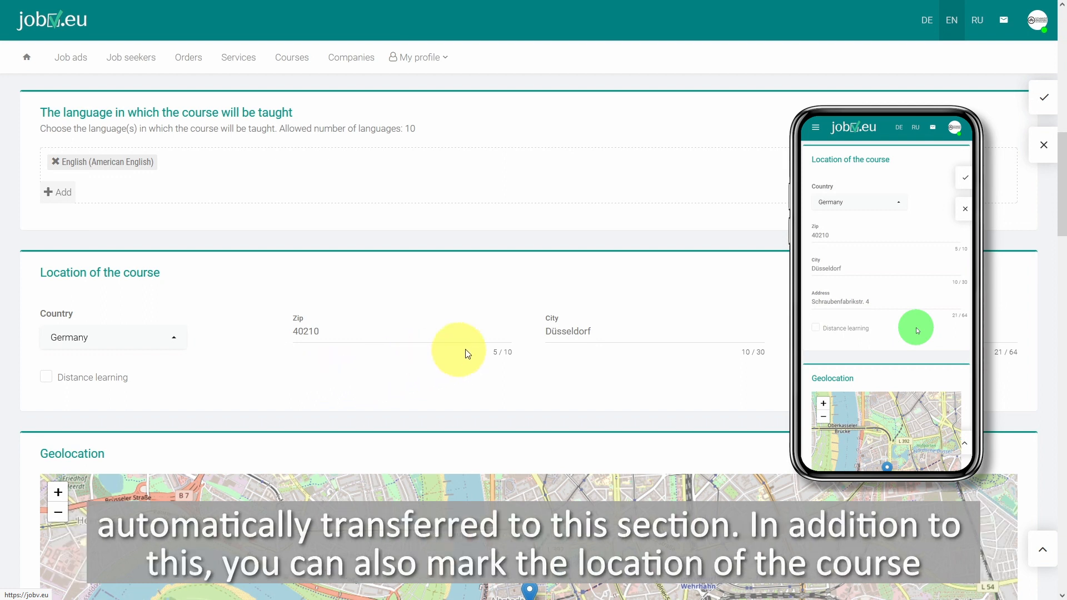
- Set the map marker from the course address, and narrow the map search to "Düsseldorf, Nordrhein-Westfalen, Deutschland"
left_click_drag(1062, 214, 1059, 278)
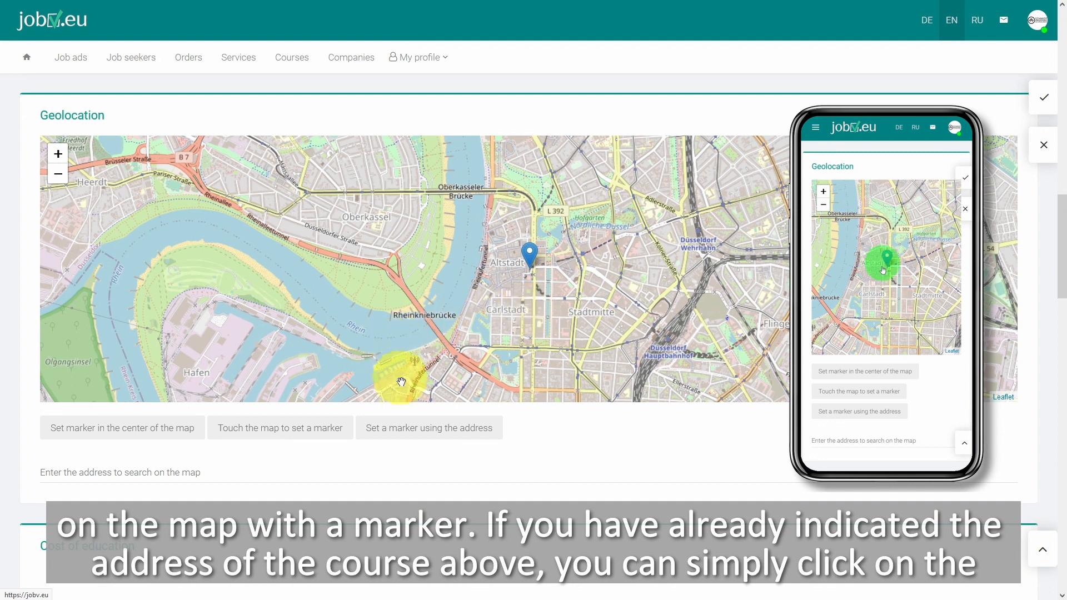
left_click(424, 436)
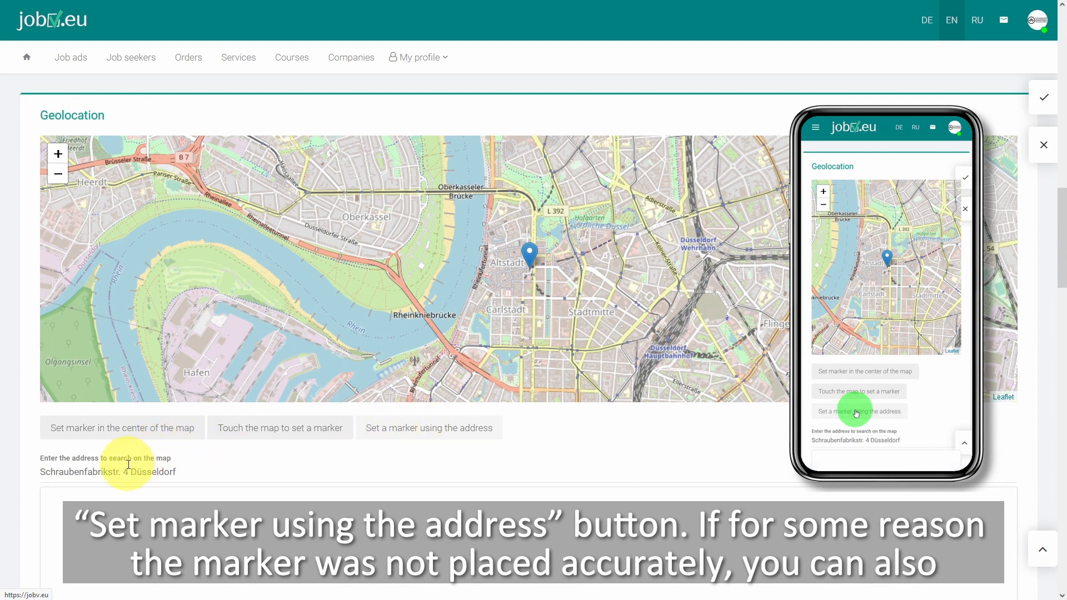
left_click_drag(130, 473, 109, 473)
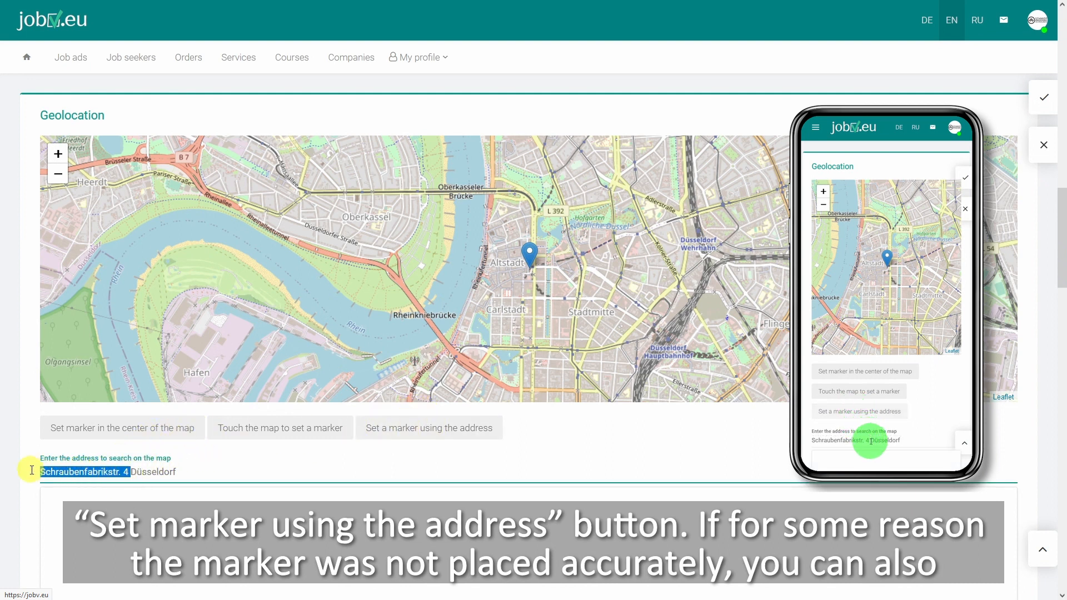
left_click_drag(40, 471, 39, 472)
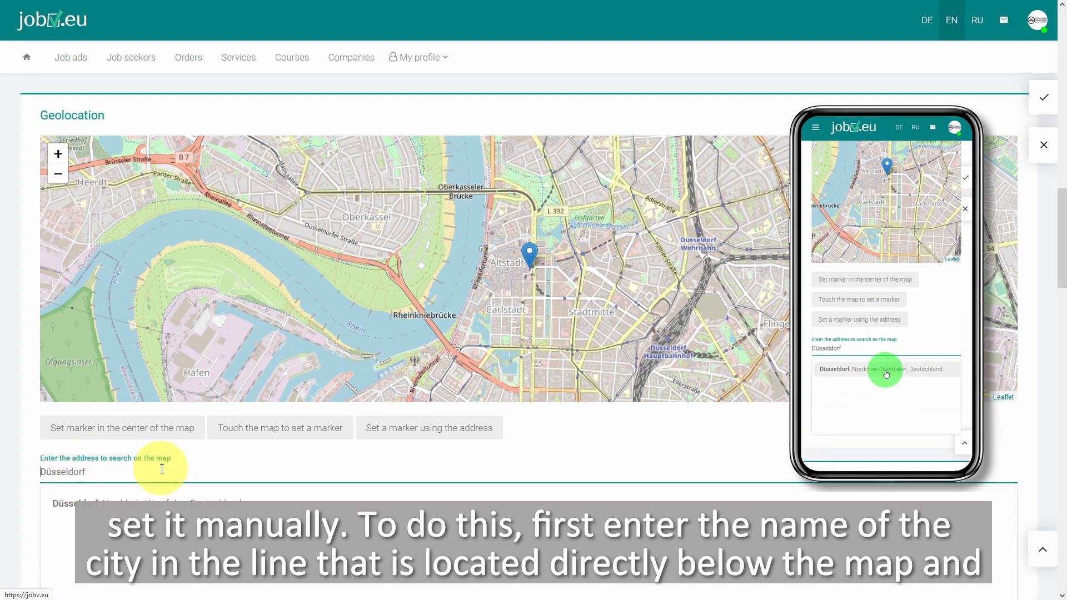
left_click(148, 496)
- Set the marker in the centre of the map on Oststraße, just north of Steinstraße in Düsseldorf Stadtmitte
left_click_drag(501, 313, 413, 287)
left_click(57, 158)
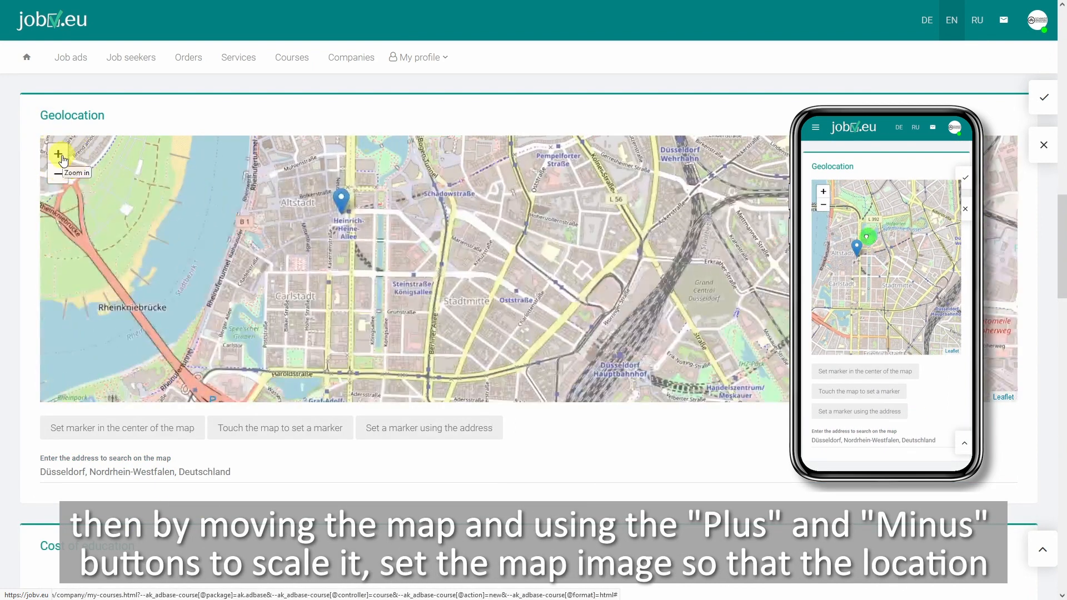
left_click(60, 159)
left_click(61, 160)
left_click_drag(329, 314, 422, 311)
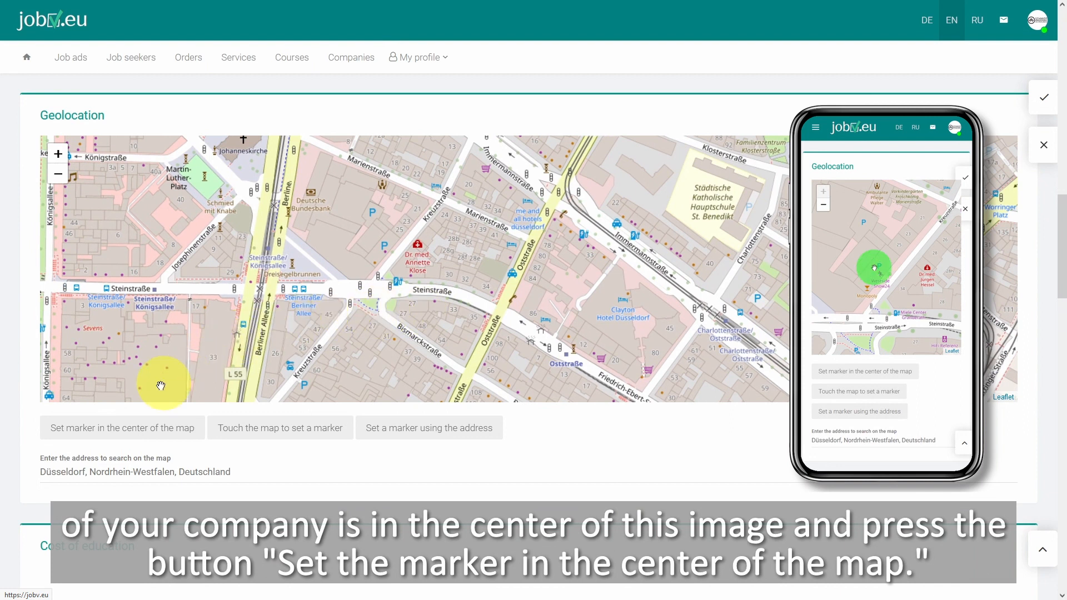
left_click(118, 434)
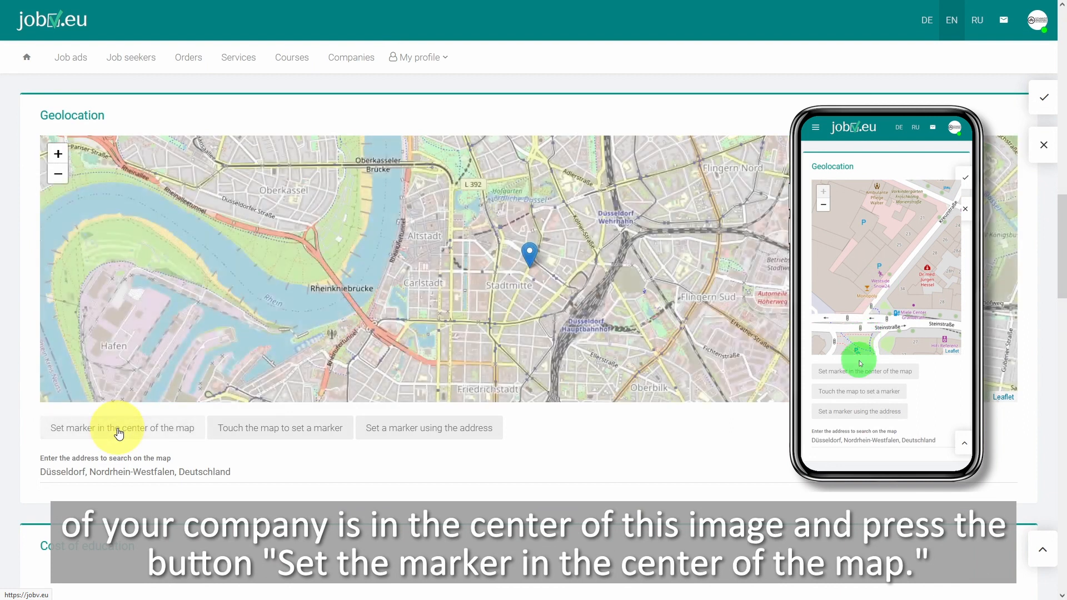
- Turn on setting the marker by touching the map, and place it on Oststraße beside Der Bücher Ober, just north of Steinstraße
left_click(59, 156)
left_click(58, 155)
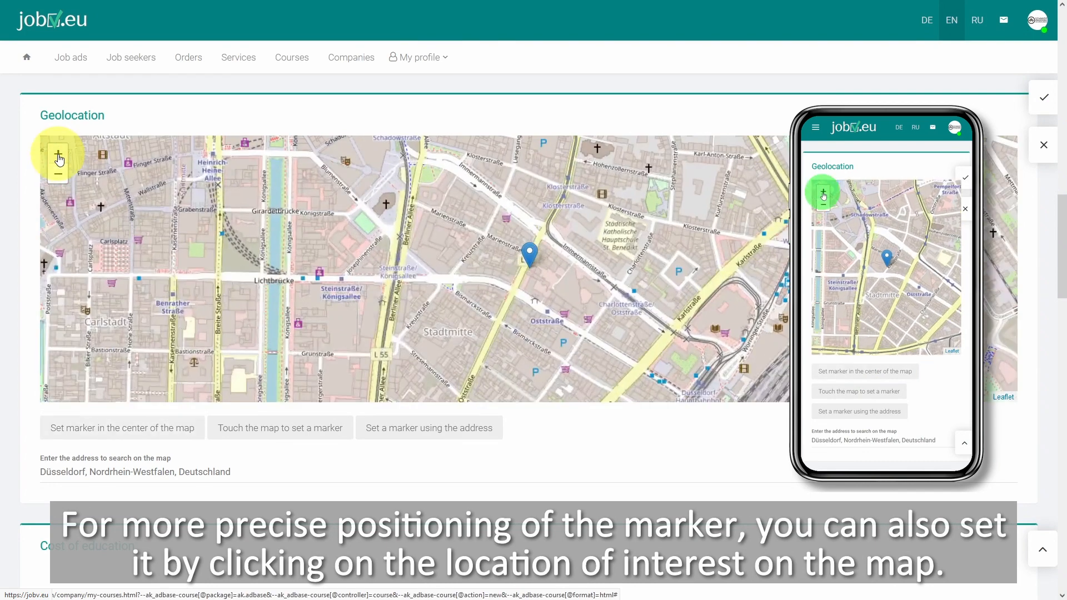
left_click(59, 156)
left_click(59, 155)
mouse_move(545, 281)
left_mouse_down()
mouse_move(495, 273)
mouse_move(469, 217)
left_mouse_up()
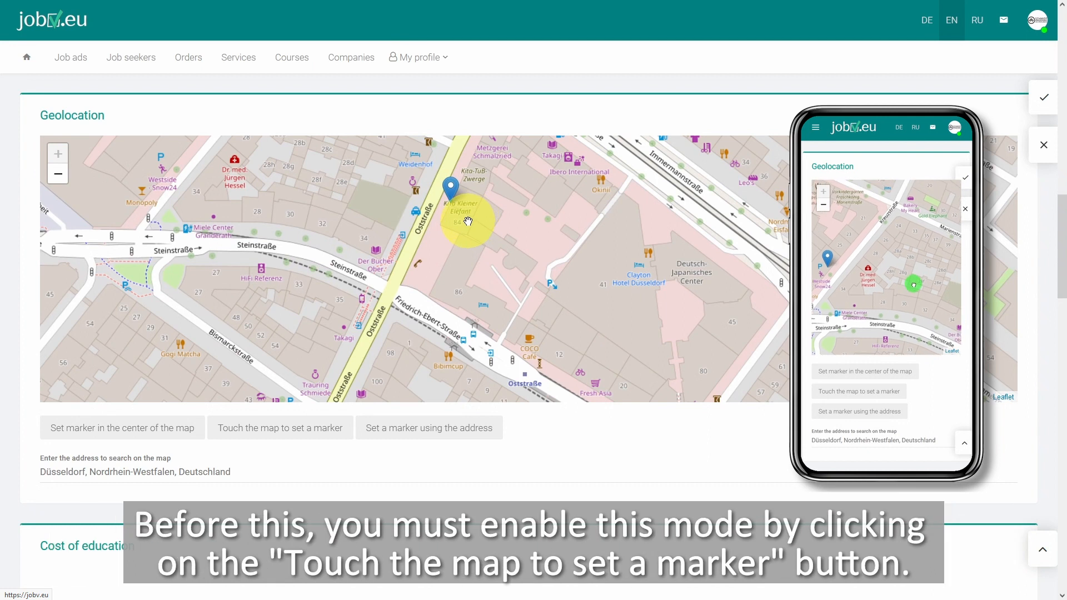
left_click_drag(471, 274, 469, 259)
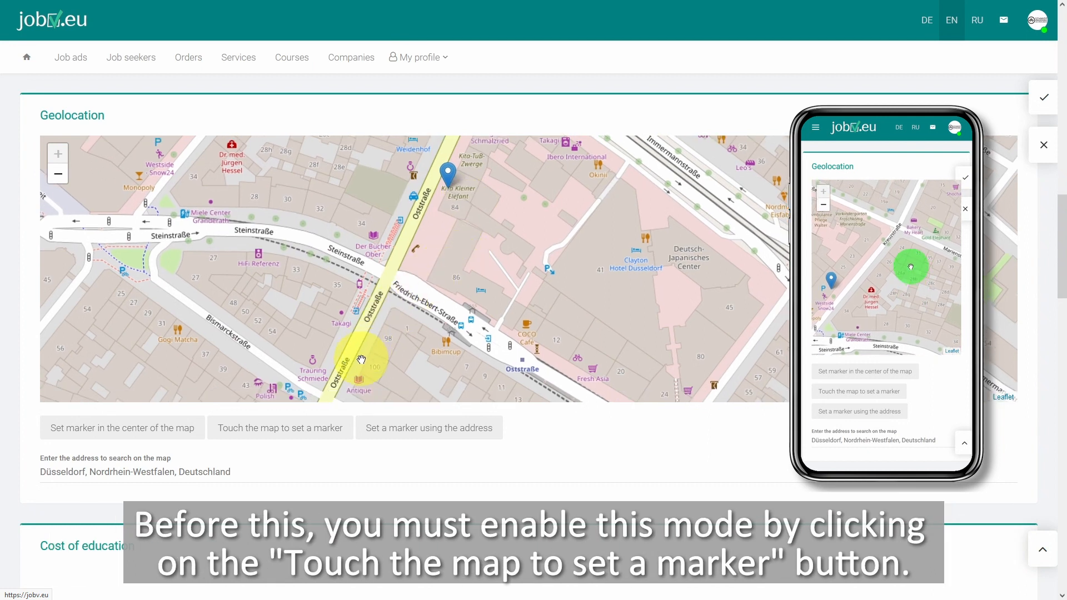
left_click(314, 429)
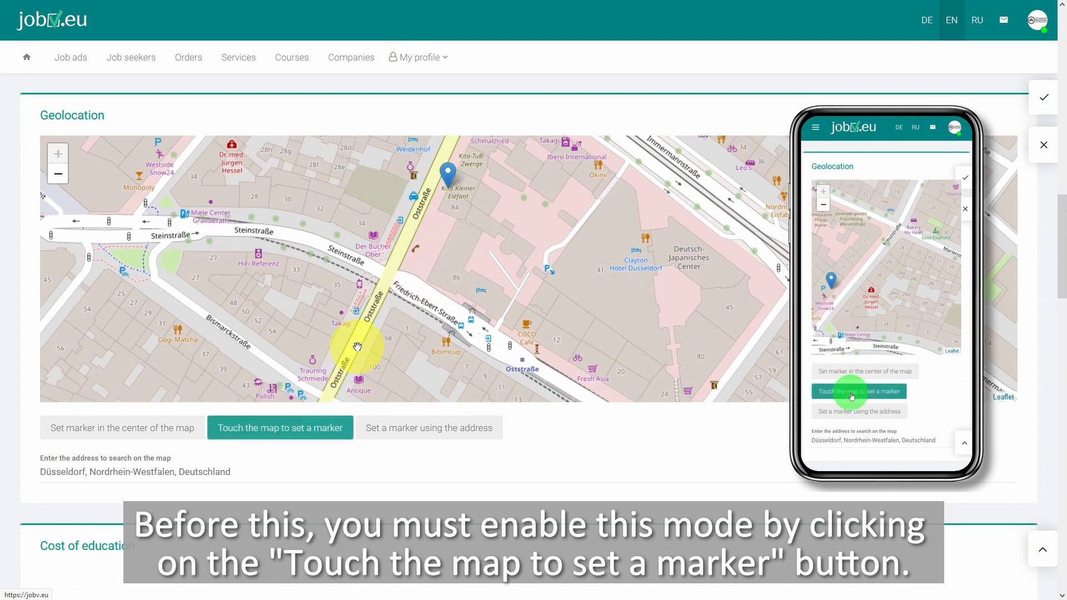
left_click(427, 222)
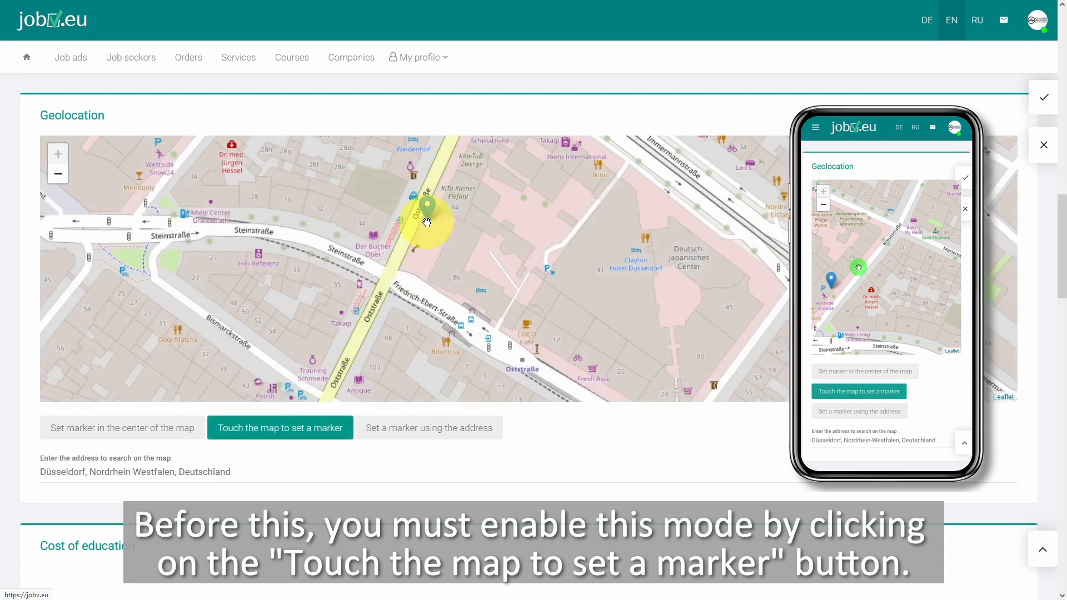
- Set the cost of education to 1200 with € as the currency symbol
left_click_drag(1063, 267, 1060, 335)
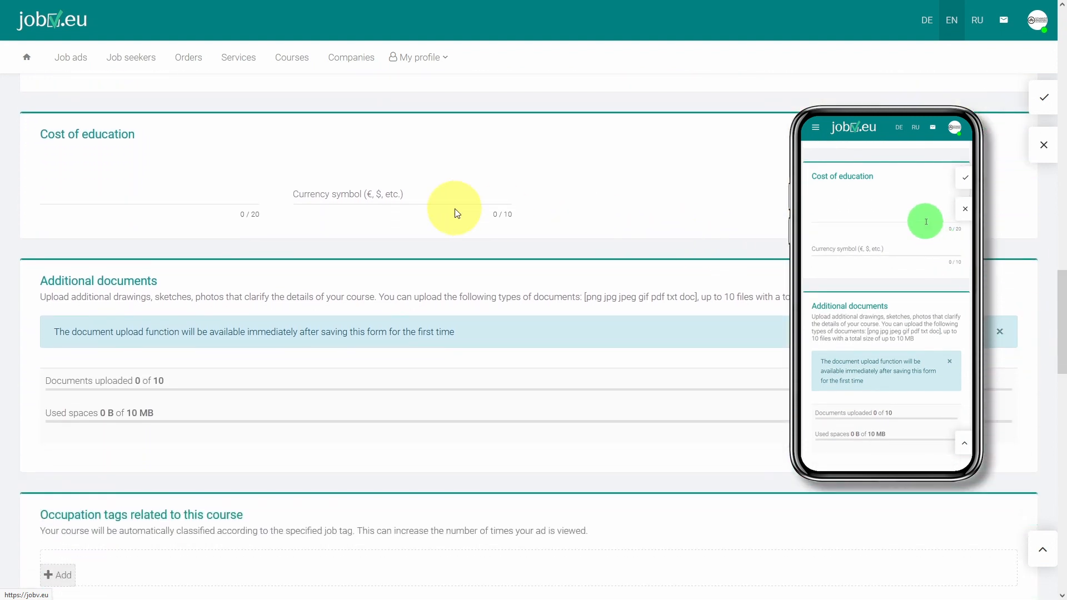
left_click(177, 194)
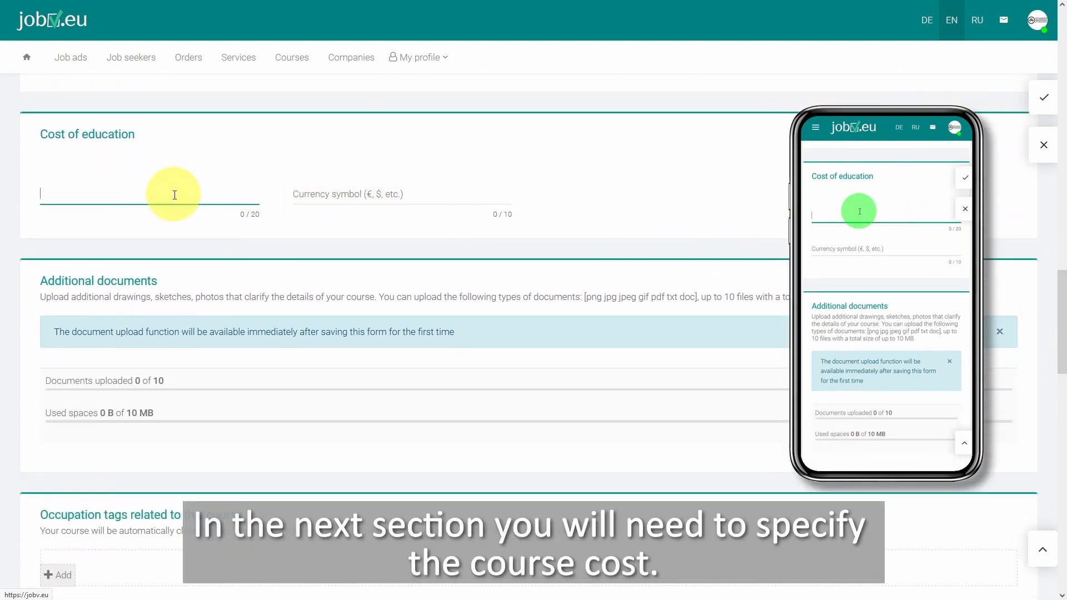
type("1200")
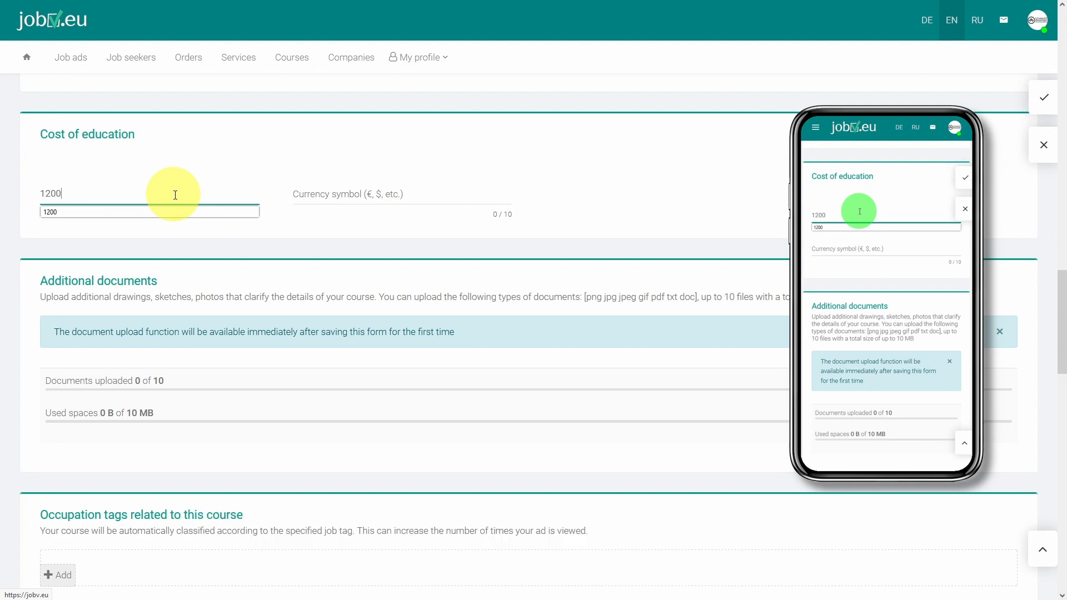
left_click(375, 193)
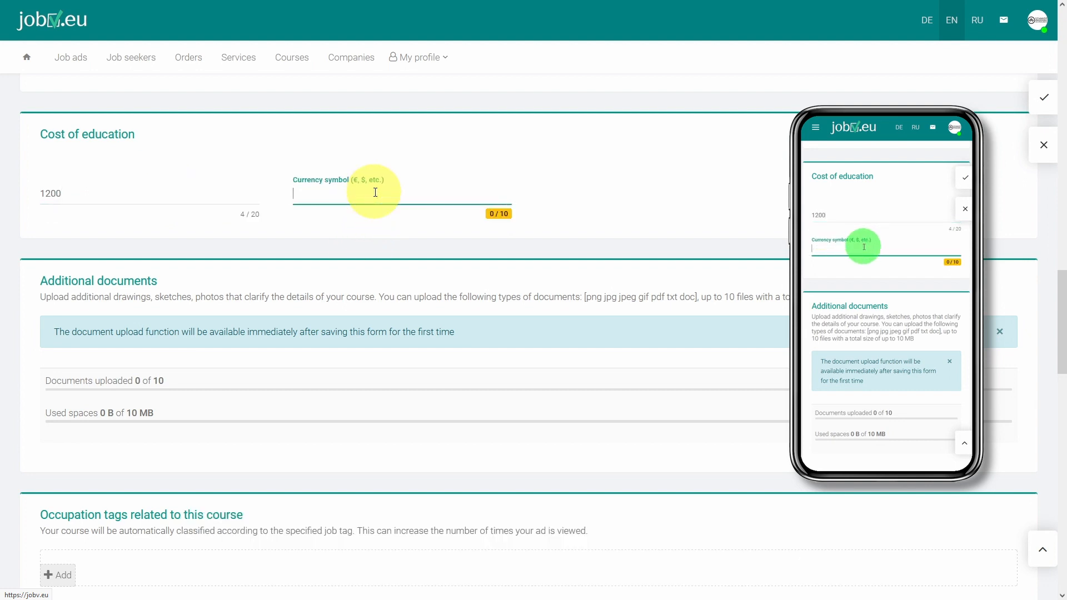
left_click(686, 175)
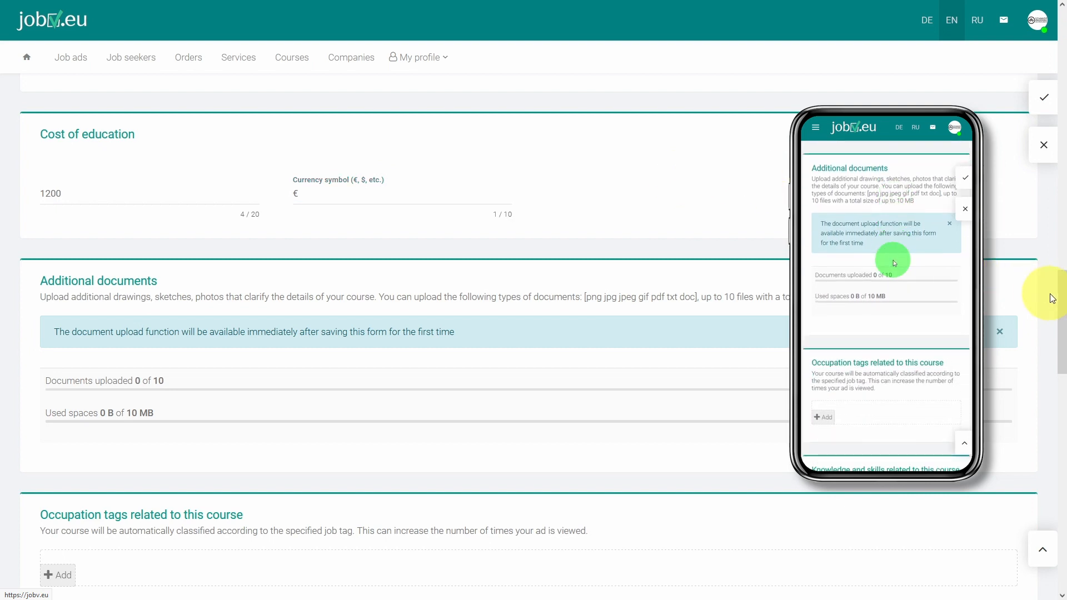
- Save the new course and reopen the Seminar quality assurance professional ad for editing
scroll(1052, 303, "down", 3)
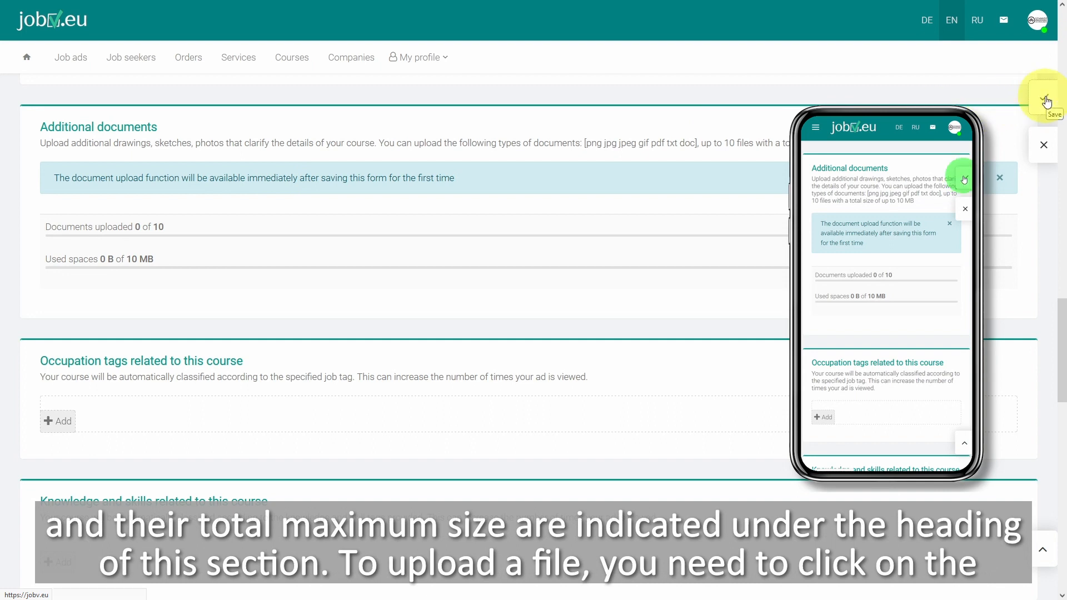
left_click(1045, 99)
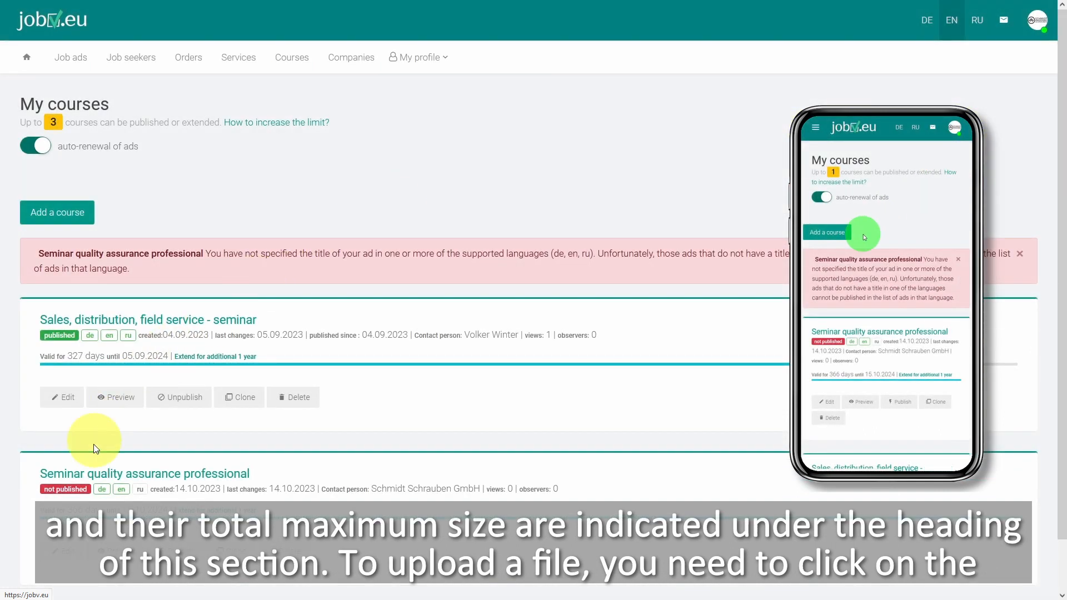
left_click(65, 556)
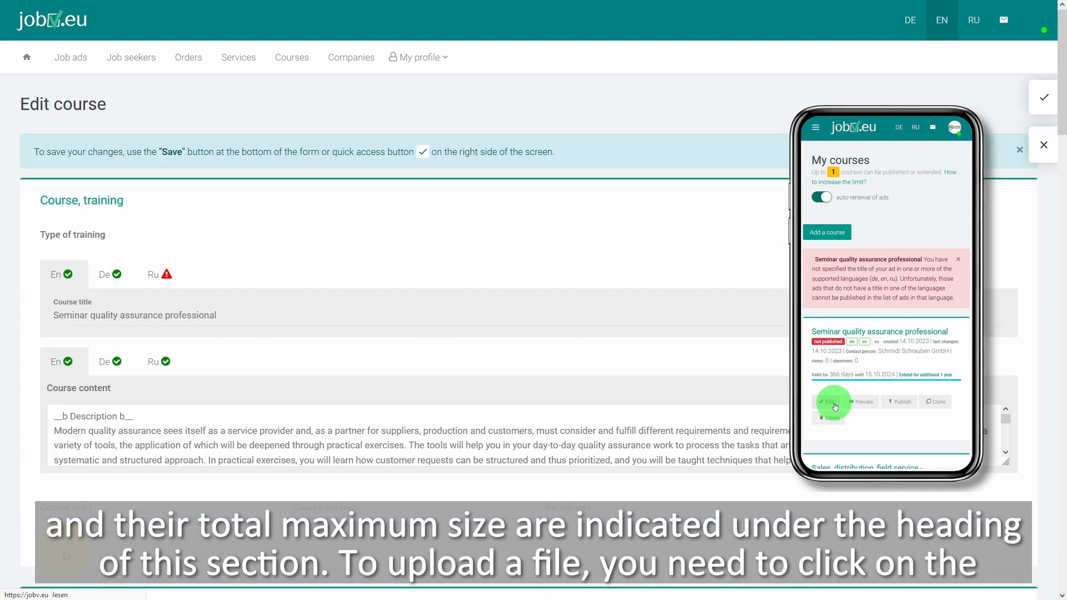
- Open the file chooser for the course's additional documents and cancel it without choosing a file
left_click_drag(1065, 47, 1029, 224)
scroll(1028, 224, "down", 10)
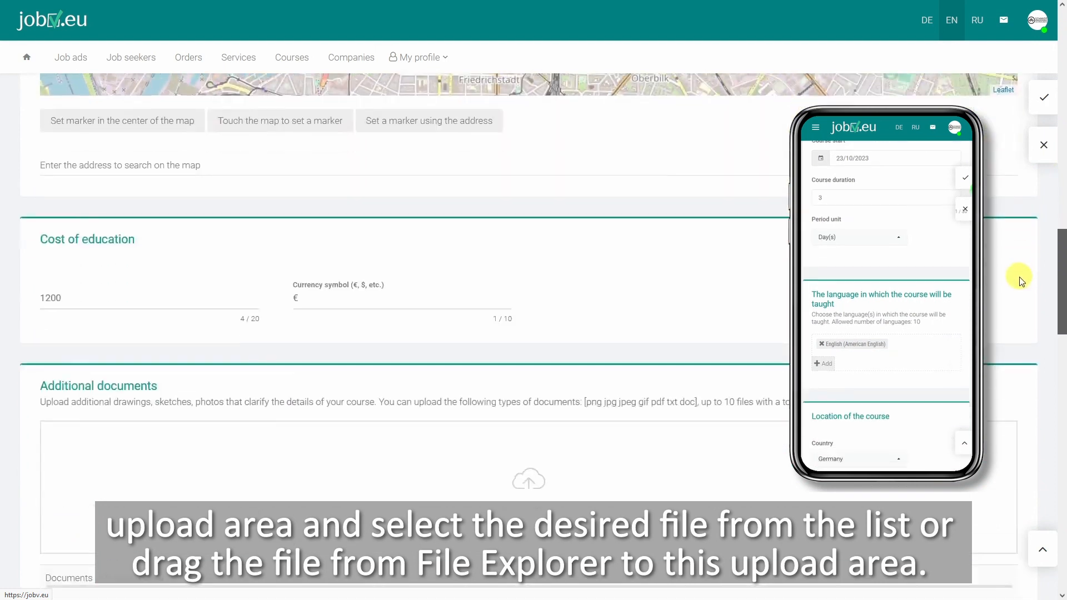
left_click(502, 266)
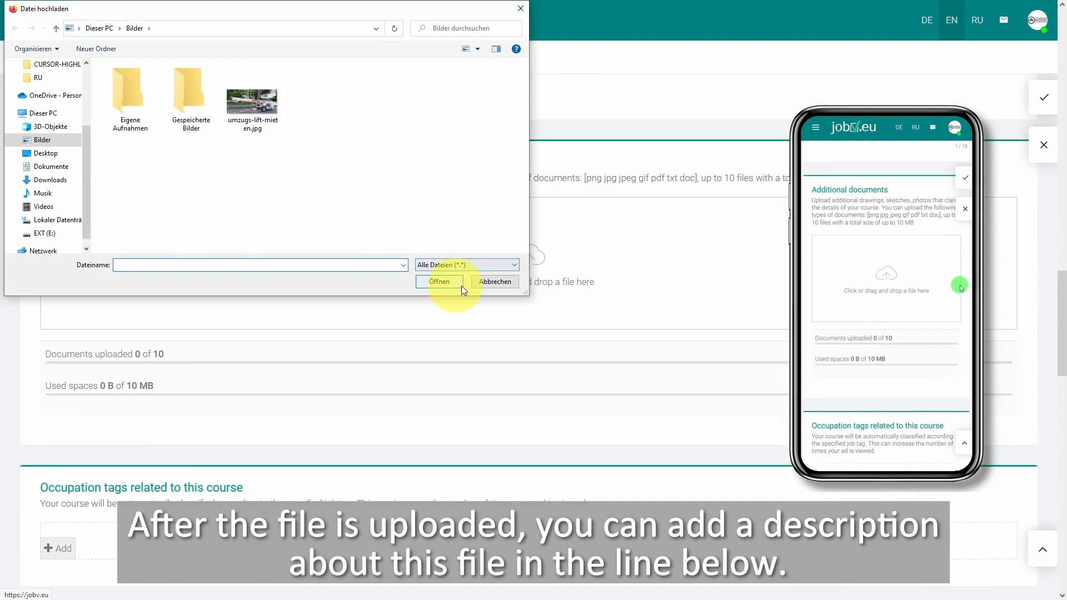
left_click(489, 282)
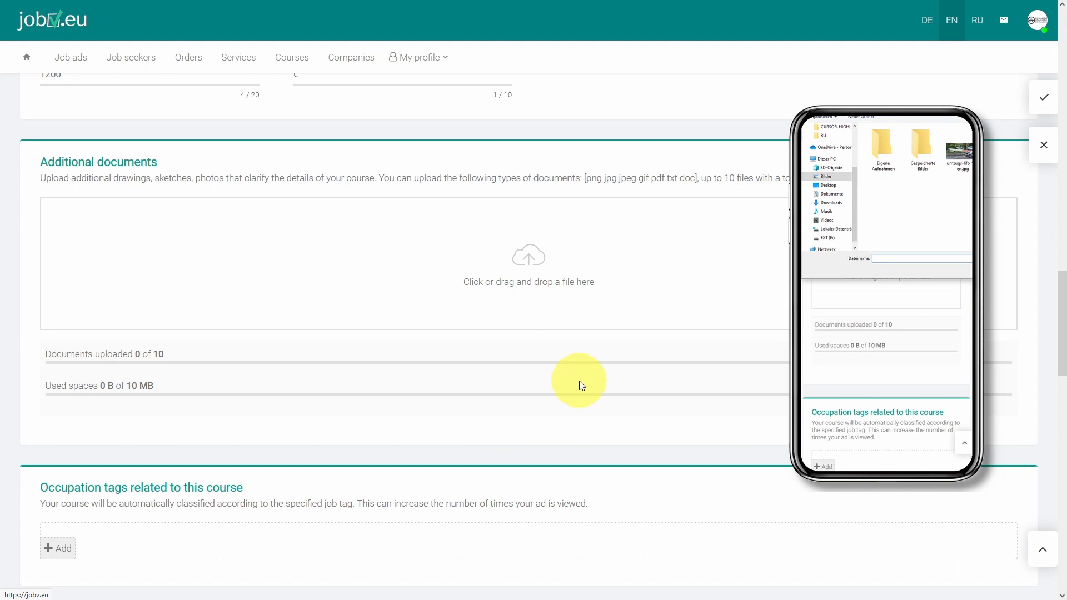
- Search the occupation tags for "quali" and add quality manager and Quality inspector to the course
left_click_drag(1063, 299, 1058, 368)
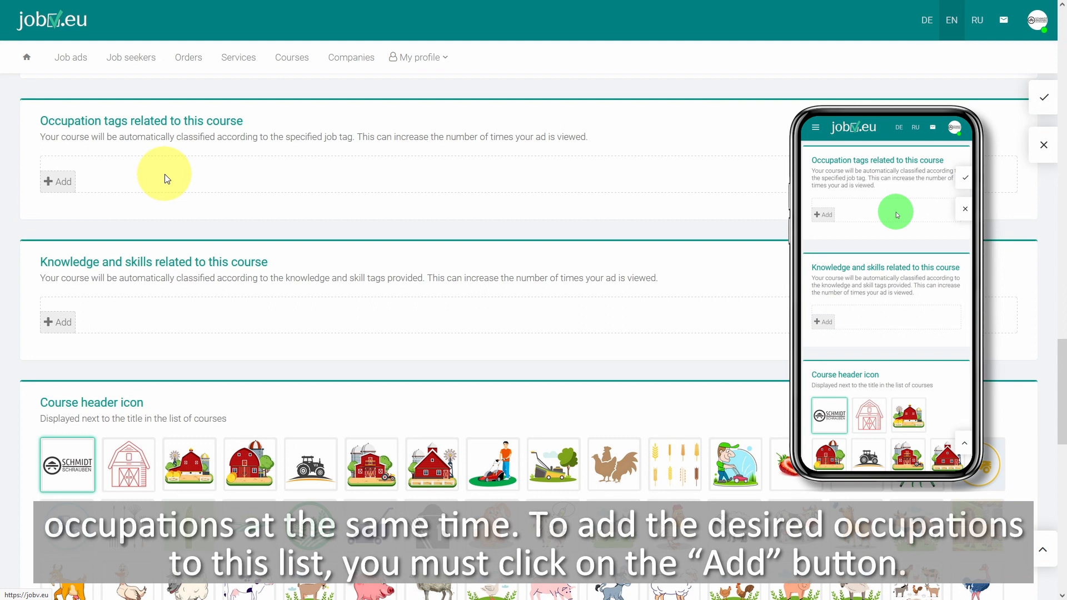
left_click(62, 180)
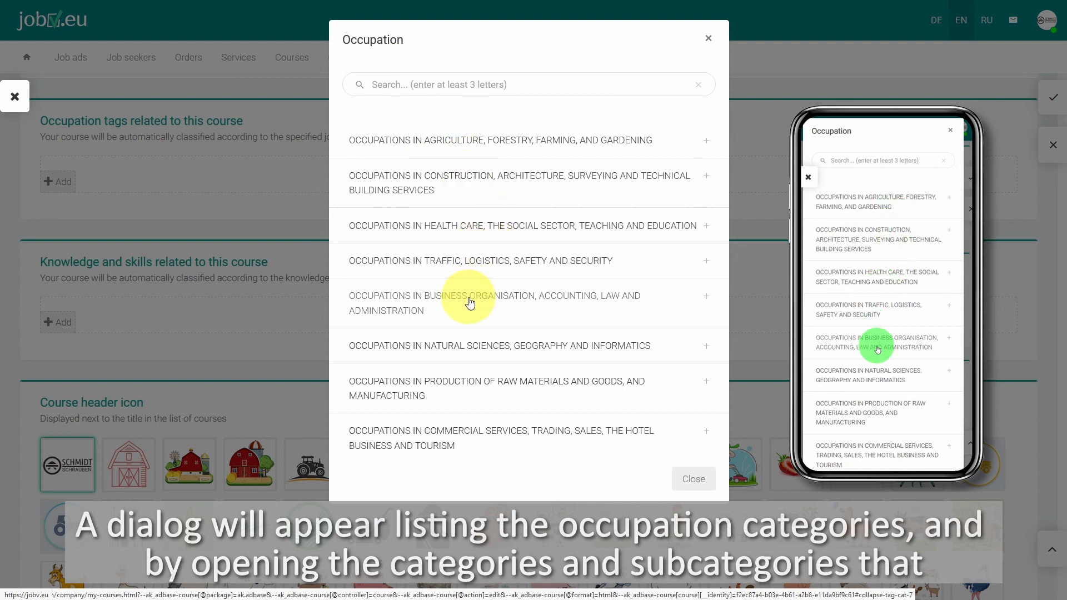
left_click(452, 384)
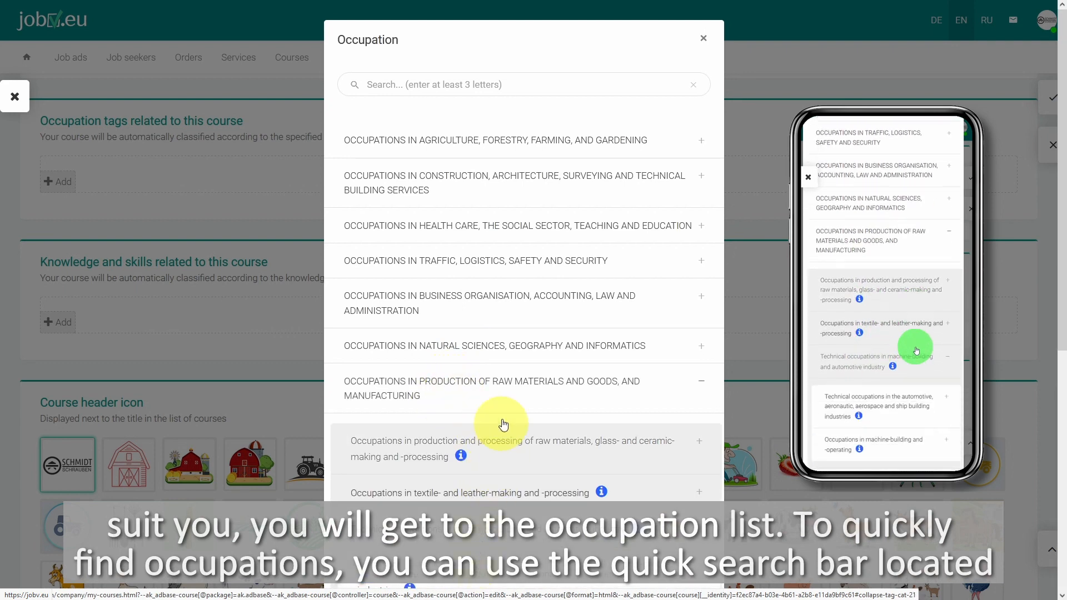
left_click(405, 86)
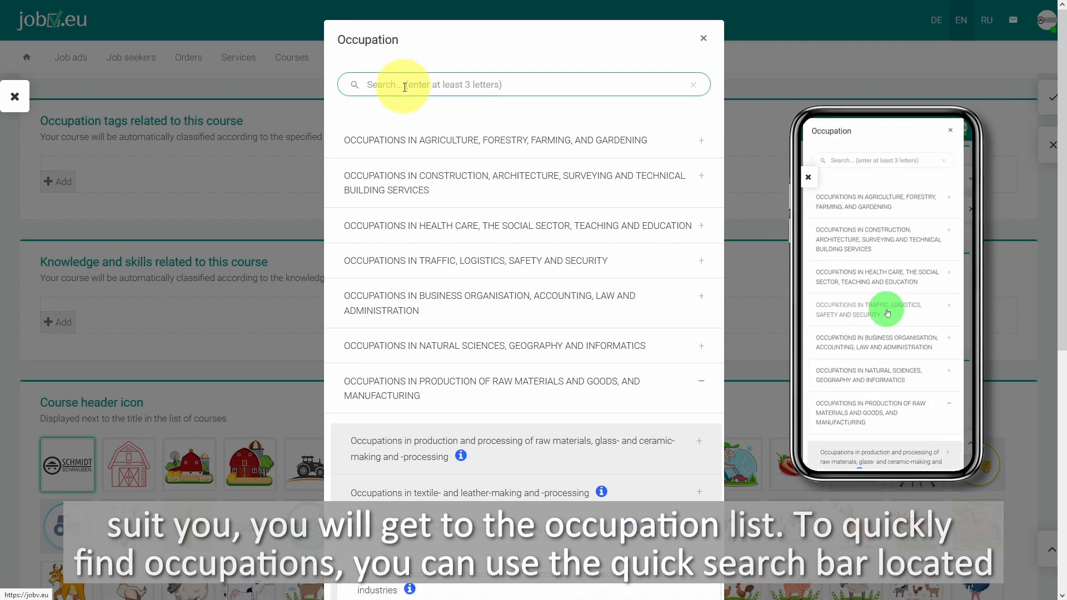
type("quali")
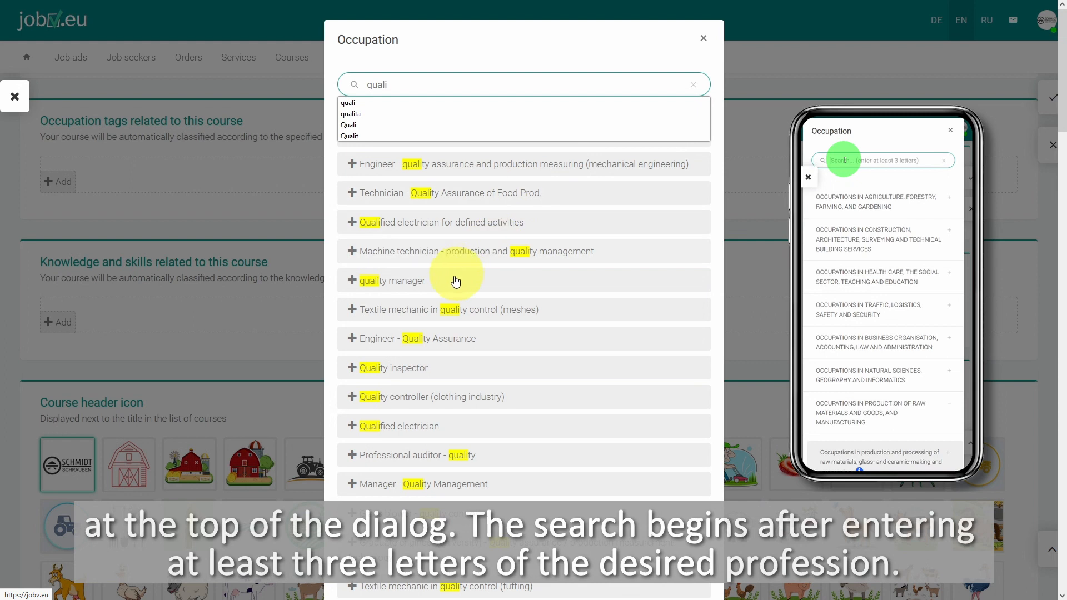
left_click(449, 284)
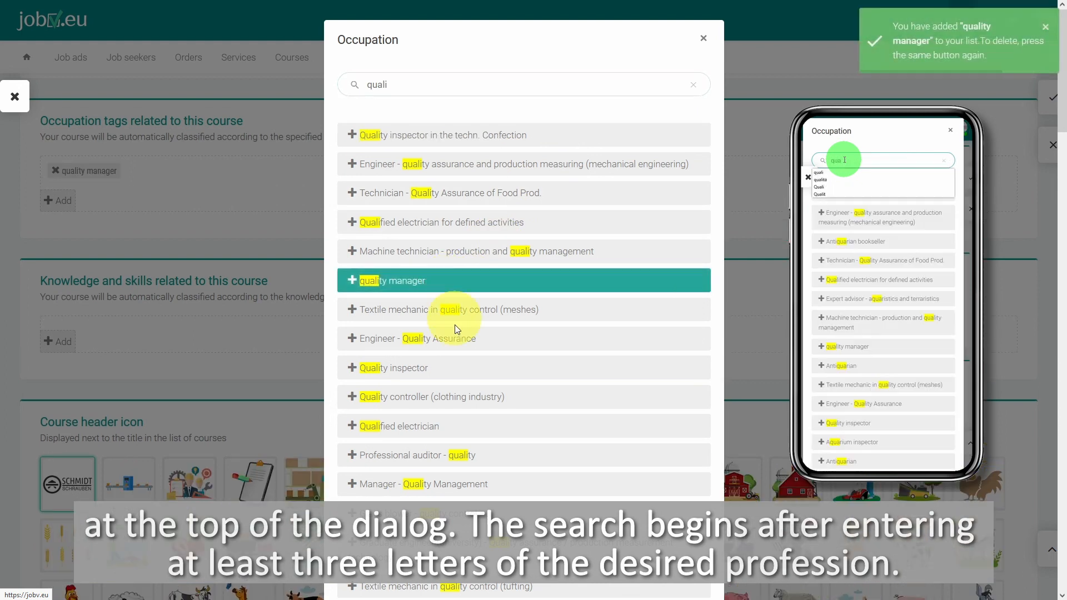
left_click(439, 369)
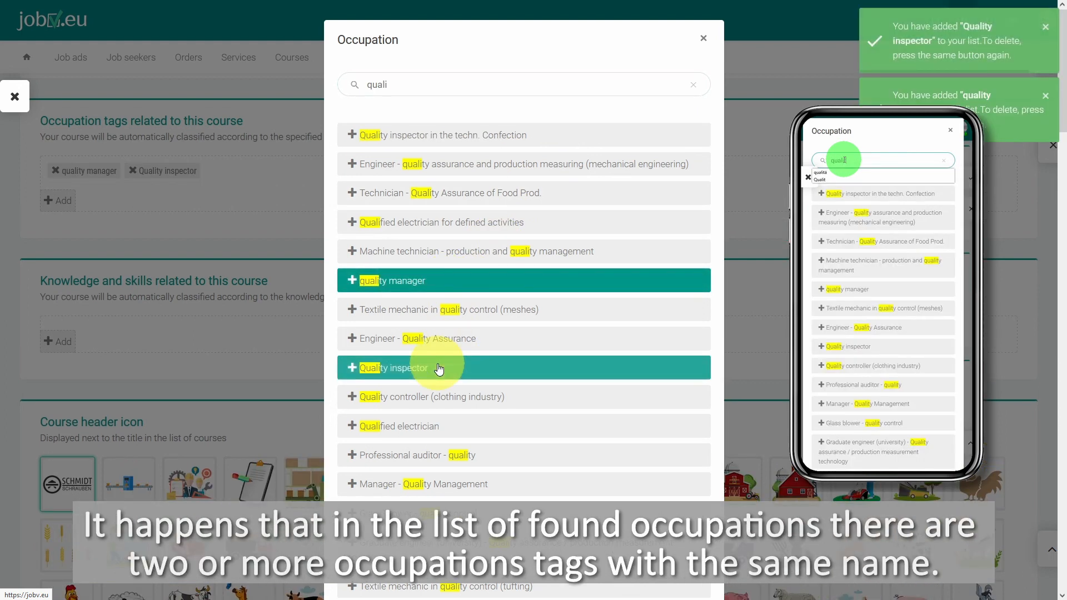
- Add the second Quality inspector entry and Quality auditor from the found occupations
scroll(512, 325, "down", 2)
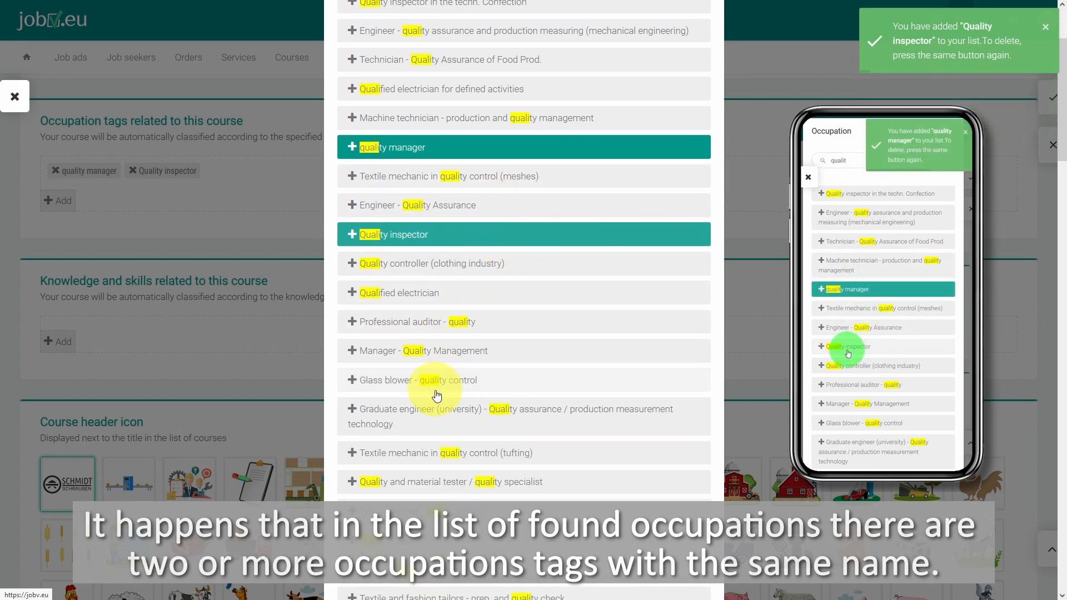
scroll(437, 396, "down", 1)
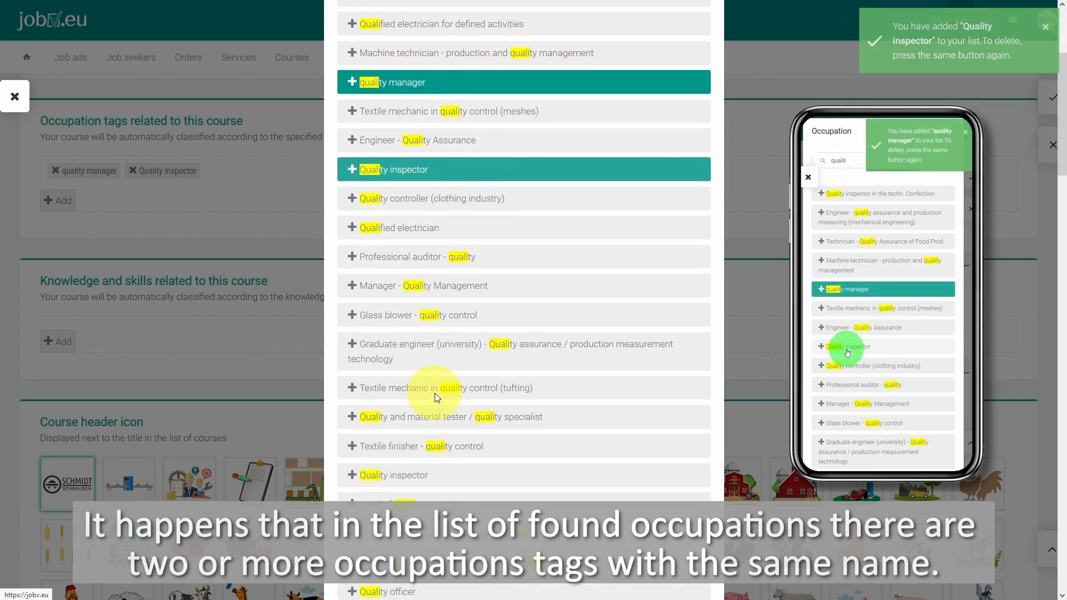
left_click(467, 478)
scroll(531, 307, "down", 3)
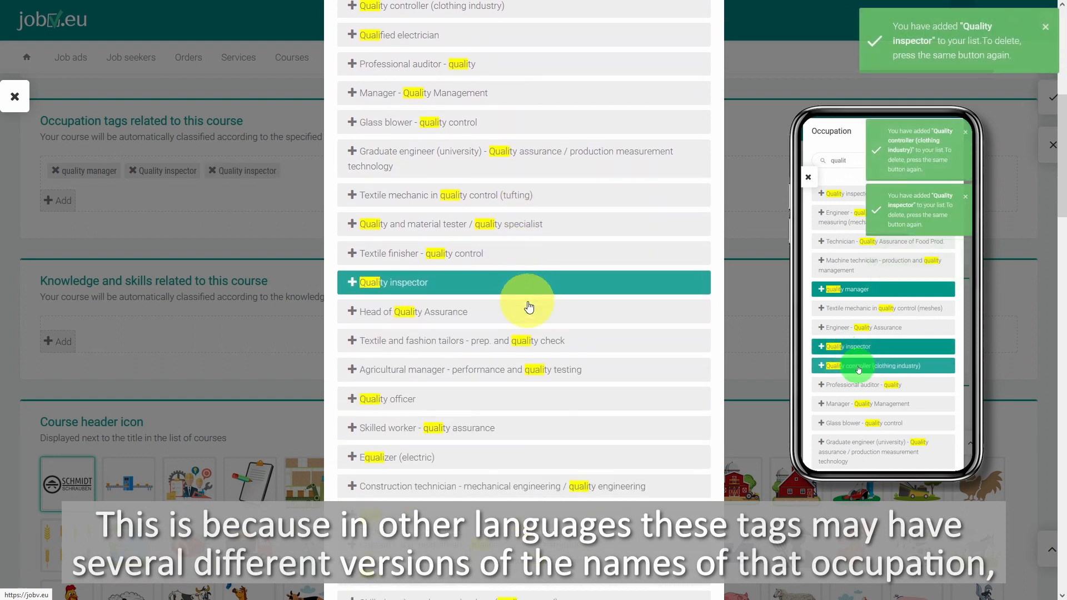
scroll(528, 307, "down", 1)
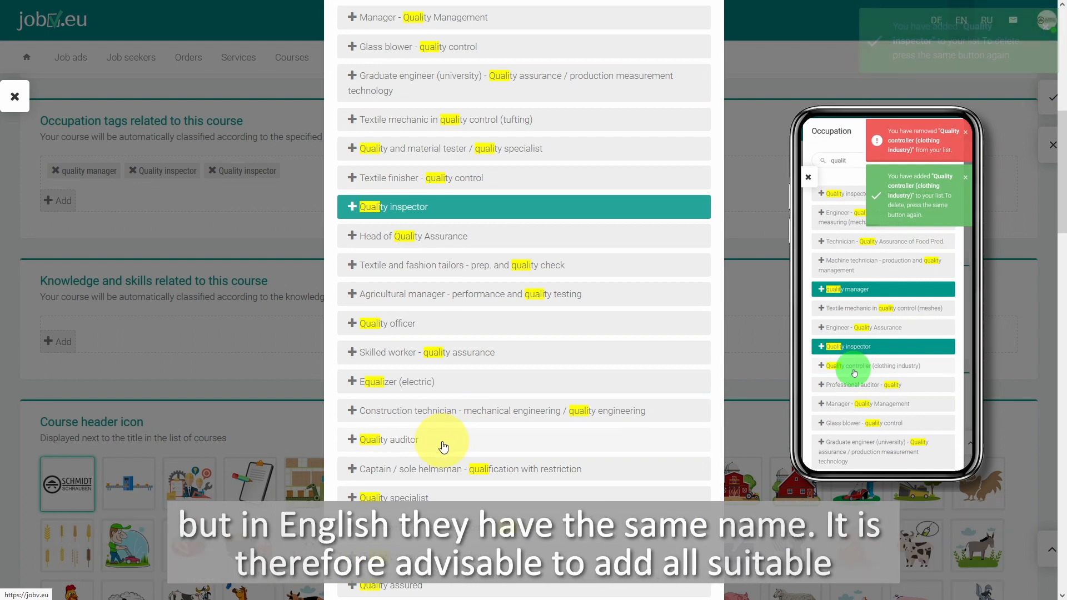
left_click(444, 447)
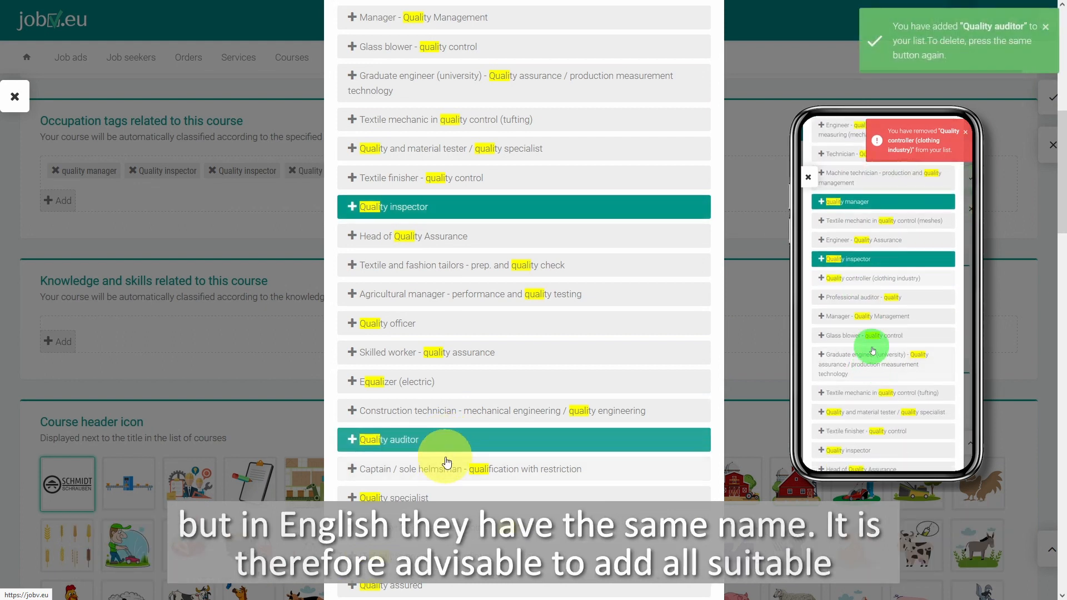
- Add both Quality specialist entries from the found occupations and close the occupation list
left_click(425, 506)
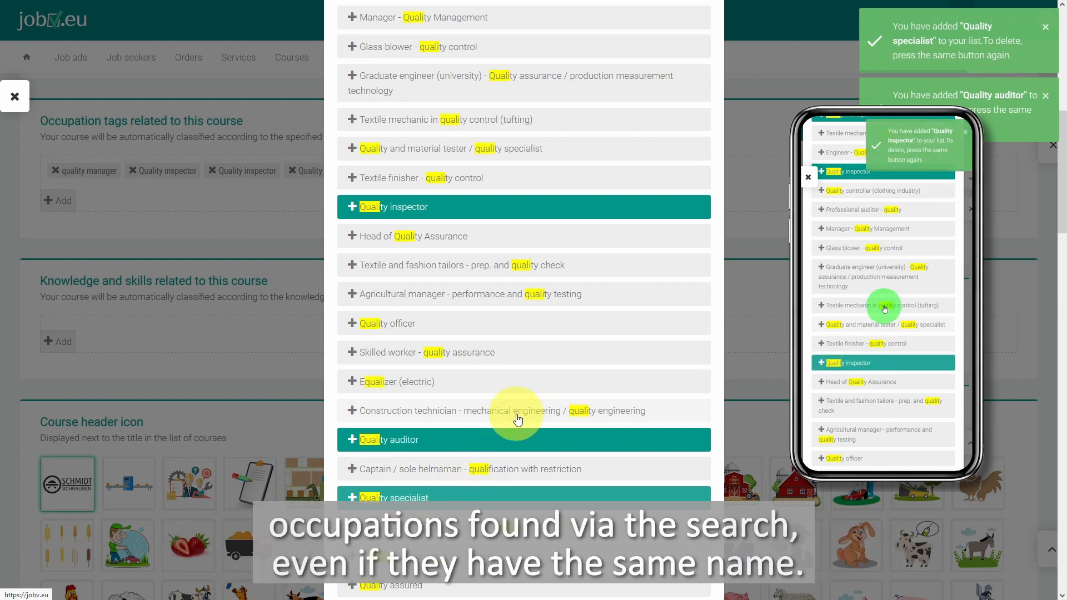
scroll(517, 419, "down", 7)
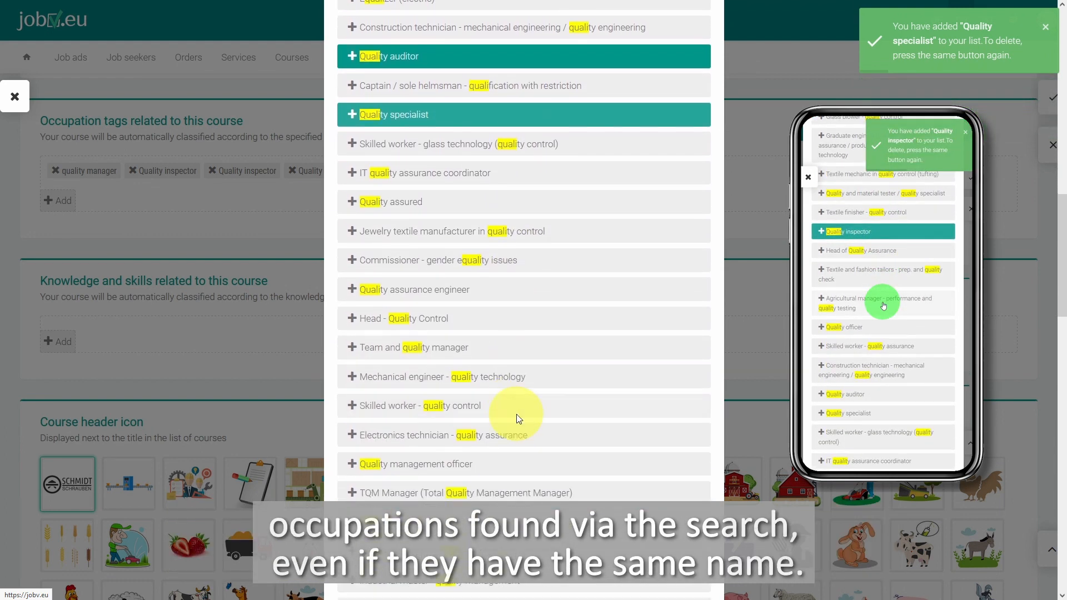
scroll(516, 415, "down", 3)
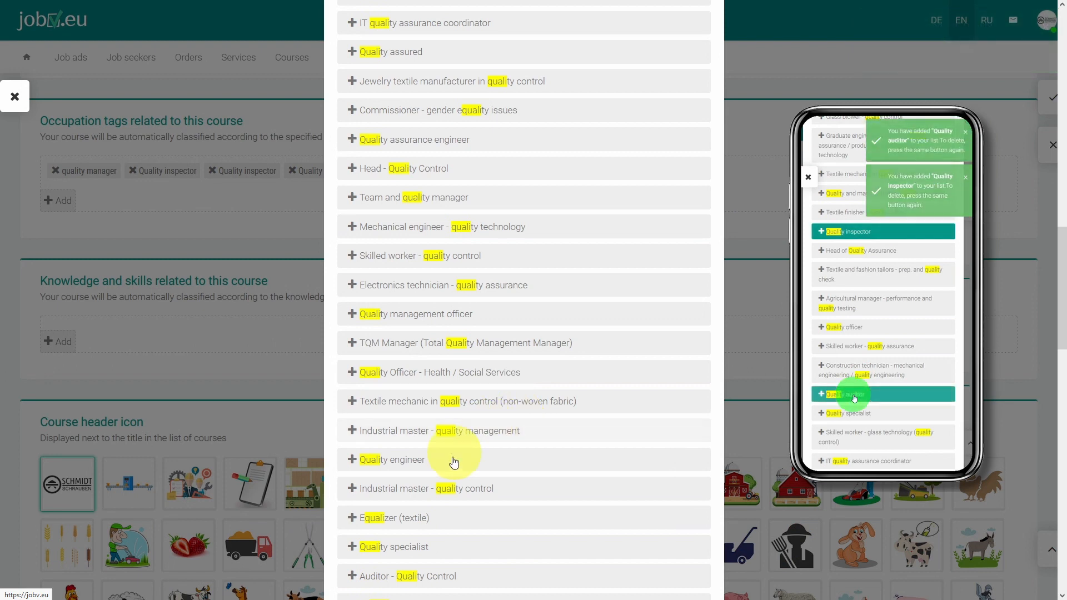
left_click(418, 548)
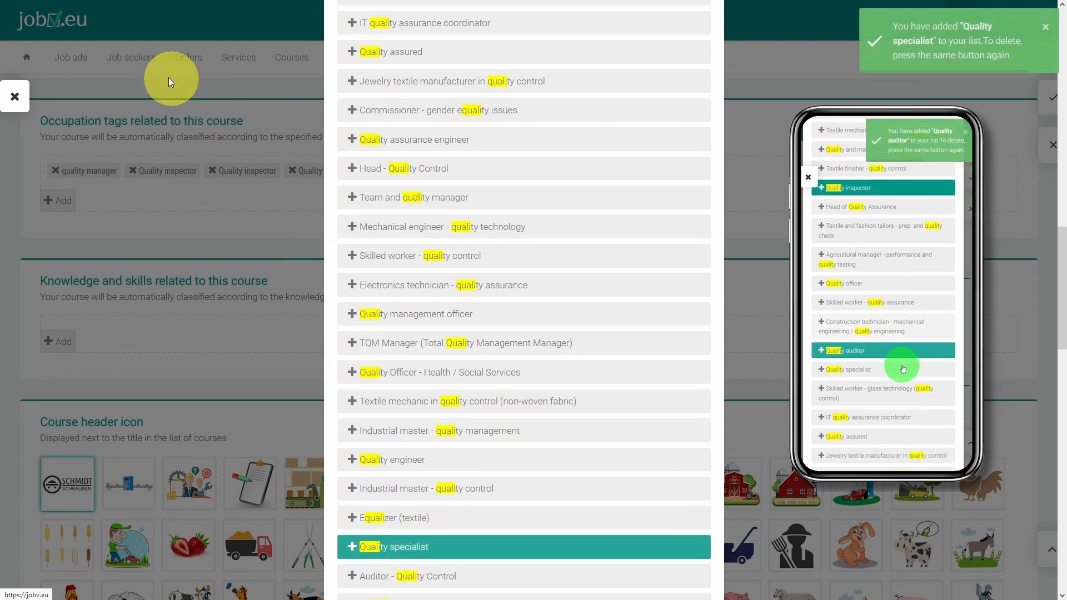
left_click(15, 97)
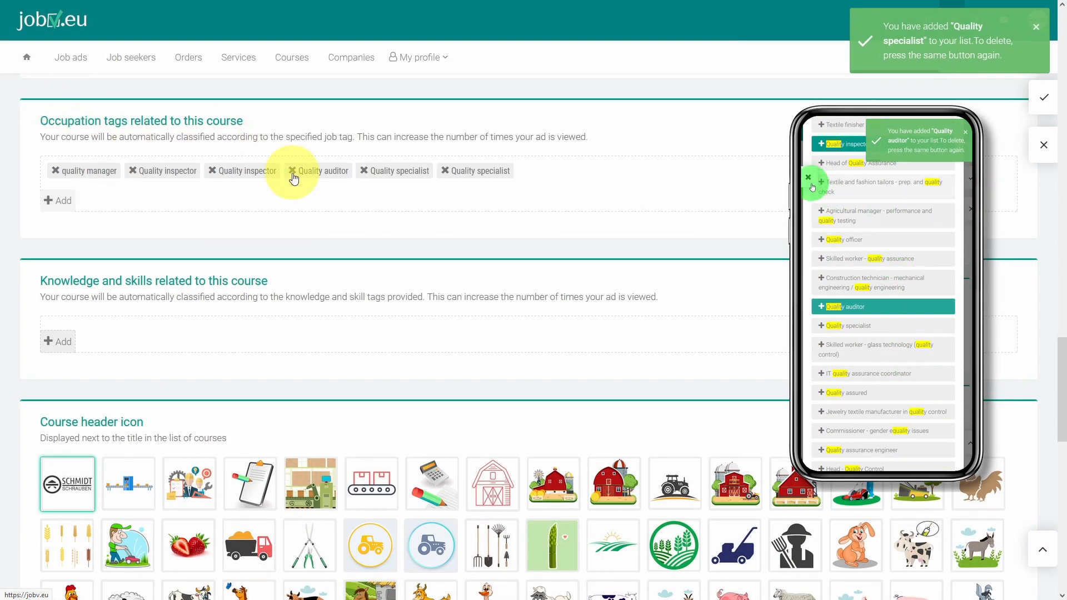
- Search the course's knowledge and skills tags for "qual" and add Quality management methods / tools and Quality audit
scroll(300, 189, "down", 3)
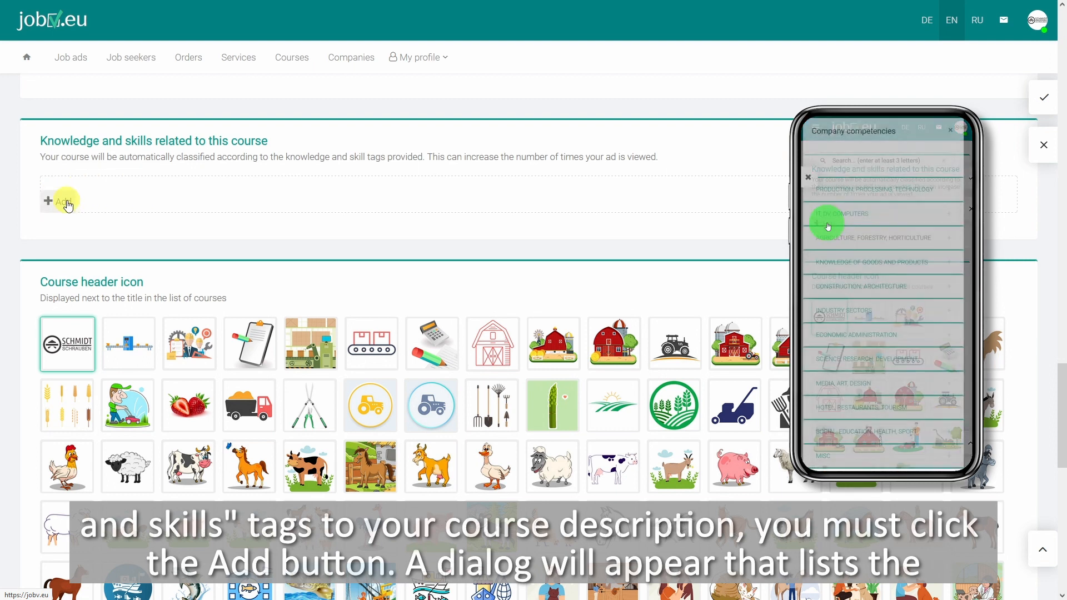
left_click(66, 201)
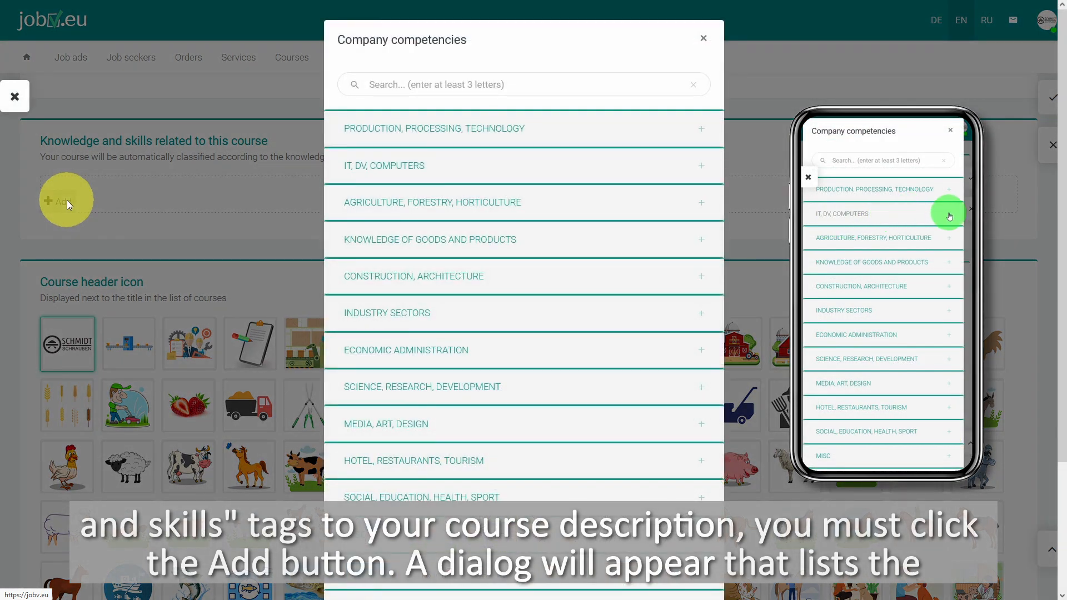
left_click(496, 134)
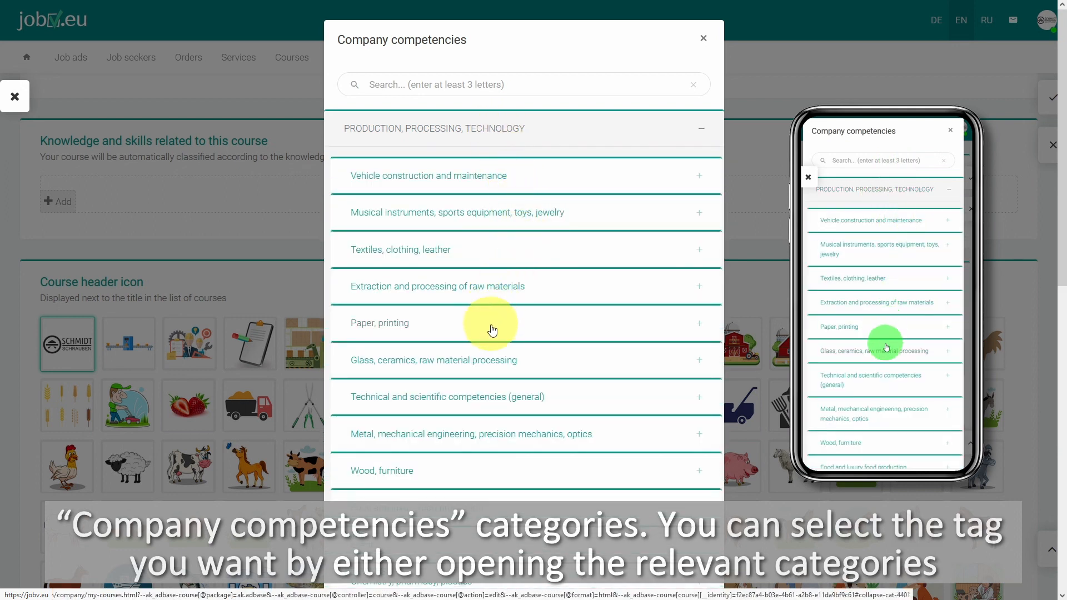
left_click(482, 401)
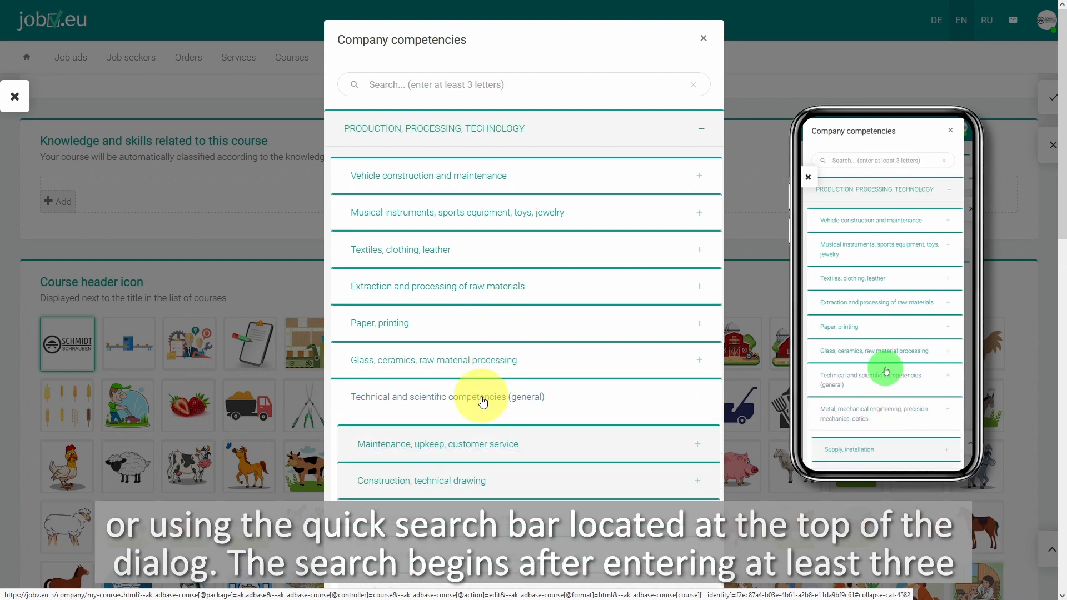
left_click(389, 83)
type("qual")
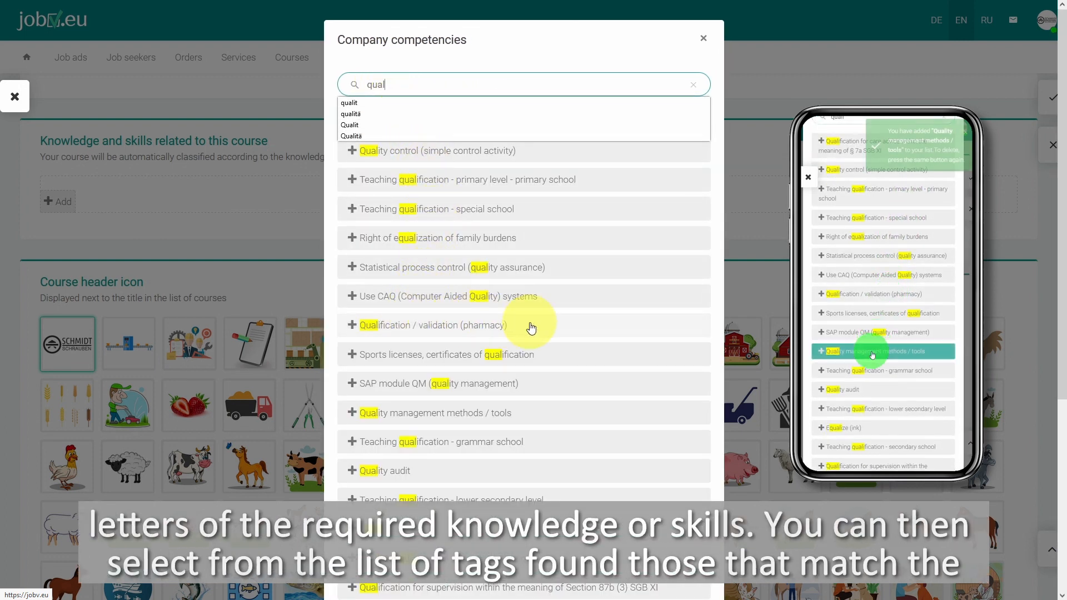
left_click(434, 419)
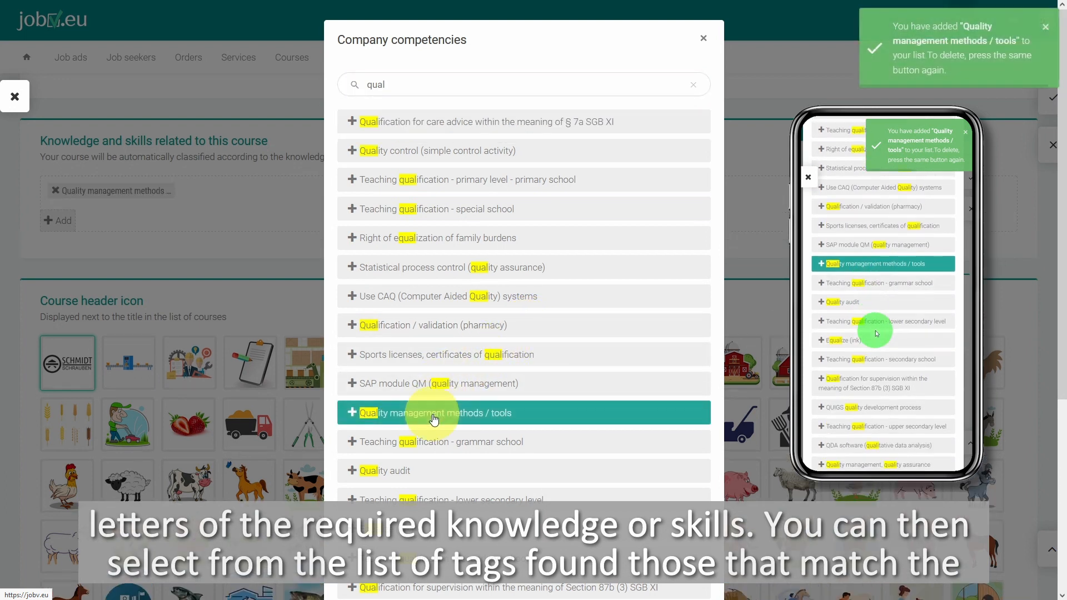
left_click(434, 470)
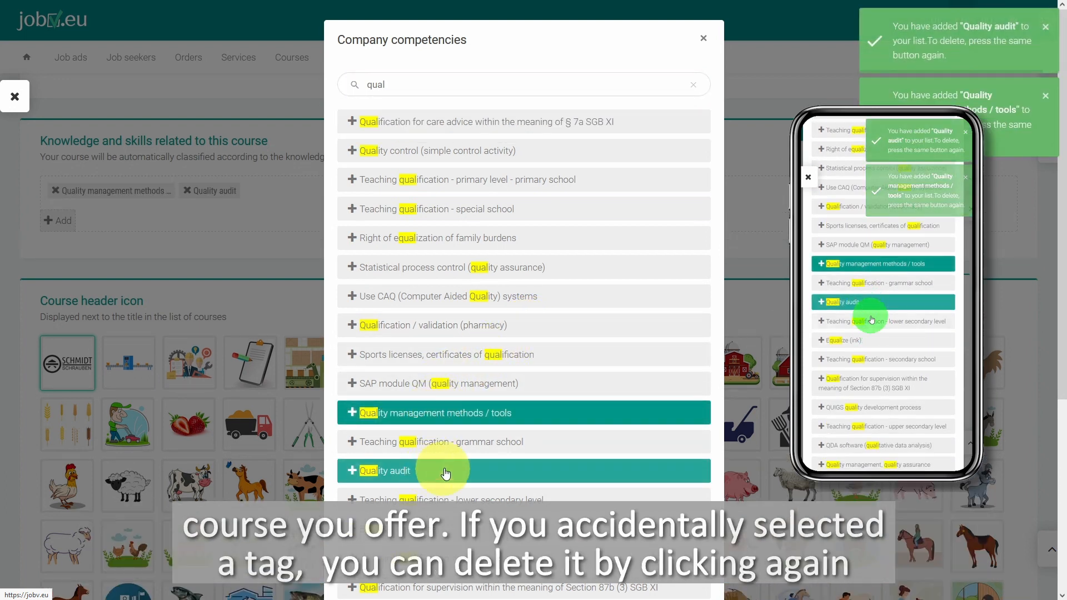
- Add and remove the Quality management, quality assurance skill tag, add Quality management instead, and close the competency list
scroll(439, 461, "down", 3)
scroll(431, 442, "down", 3)
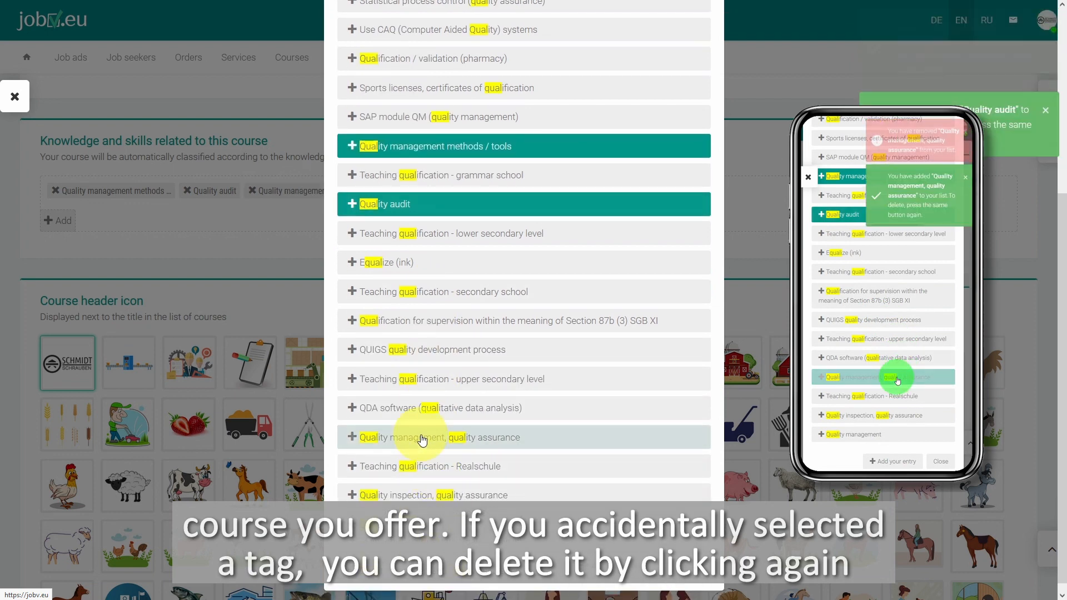
left_click(421, 439)
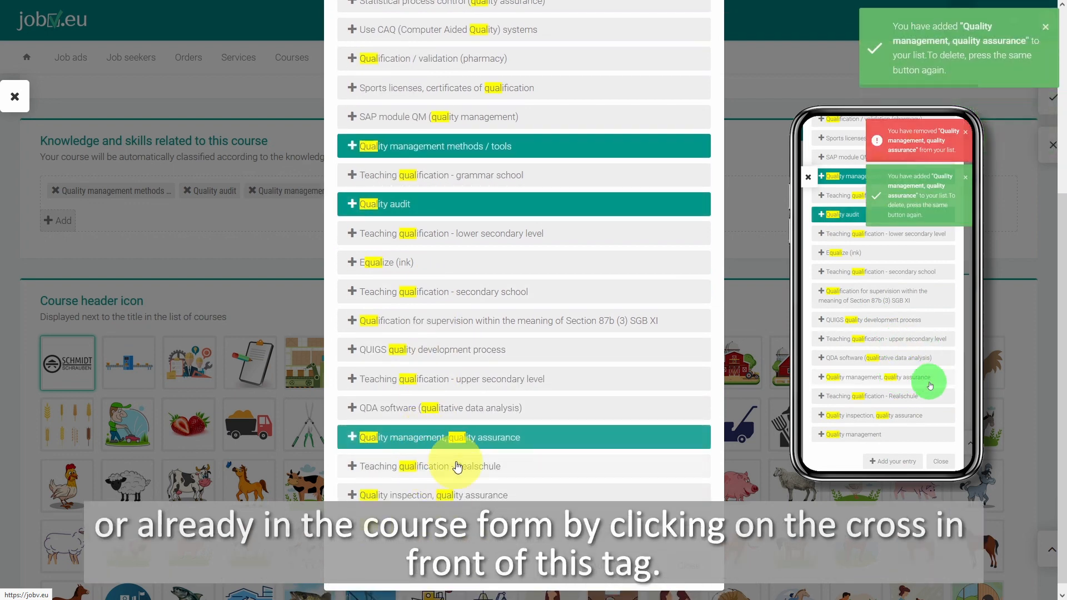
left_click(445, 440)
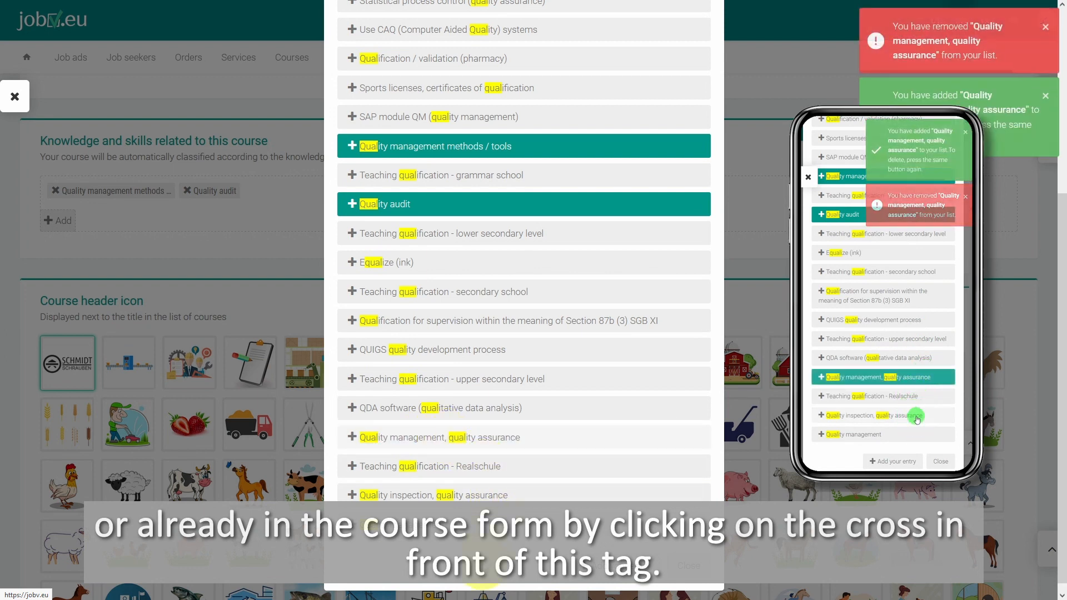
left_click(473, 525)
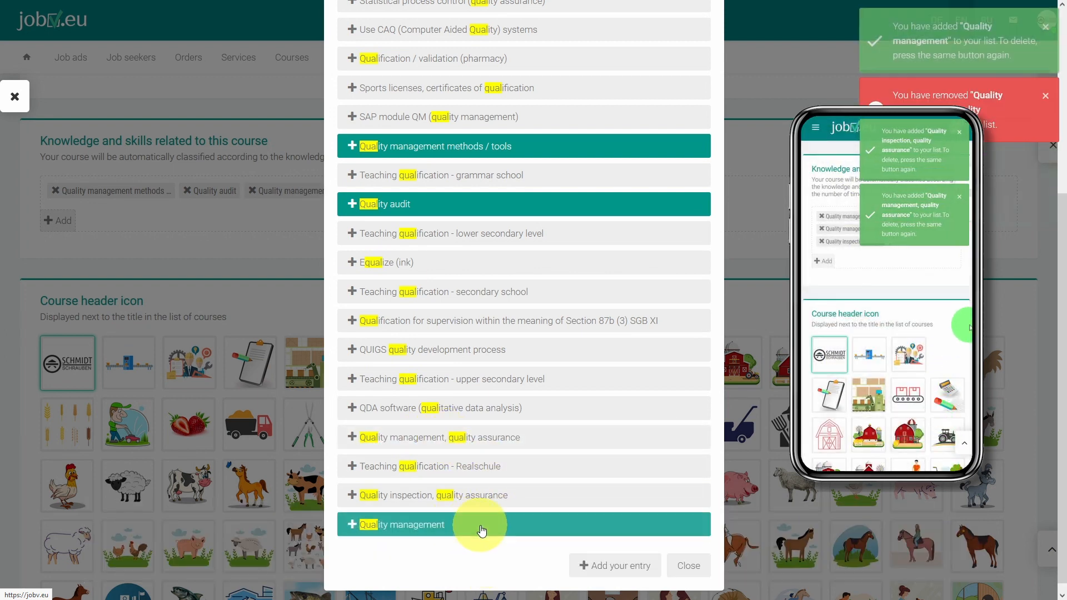
left_click(687, 566)
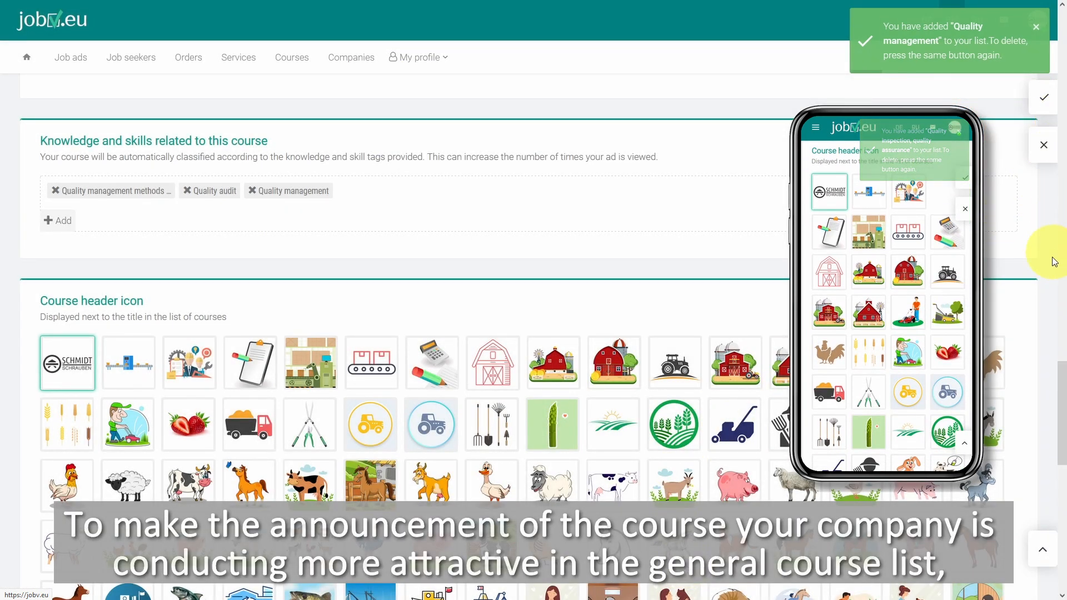
- Choose the clipboard with pencil as the course header icon and load more icons in the gallery
left_click_drag(1056, 422, 1062, 453)
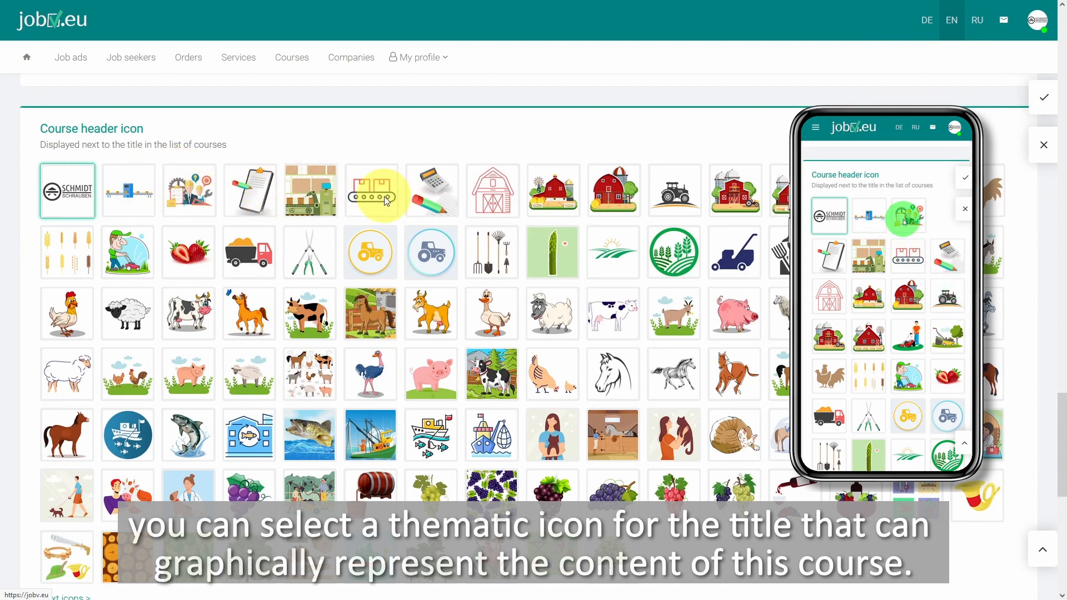
left_click(257, 204)
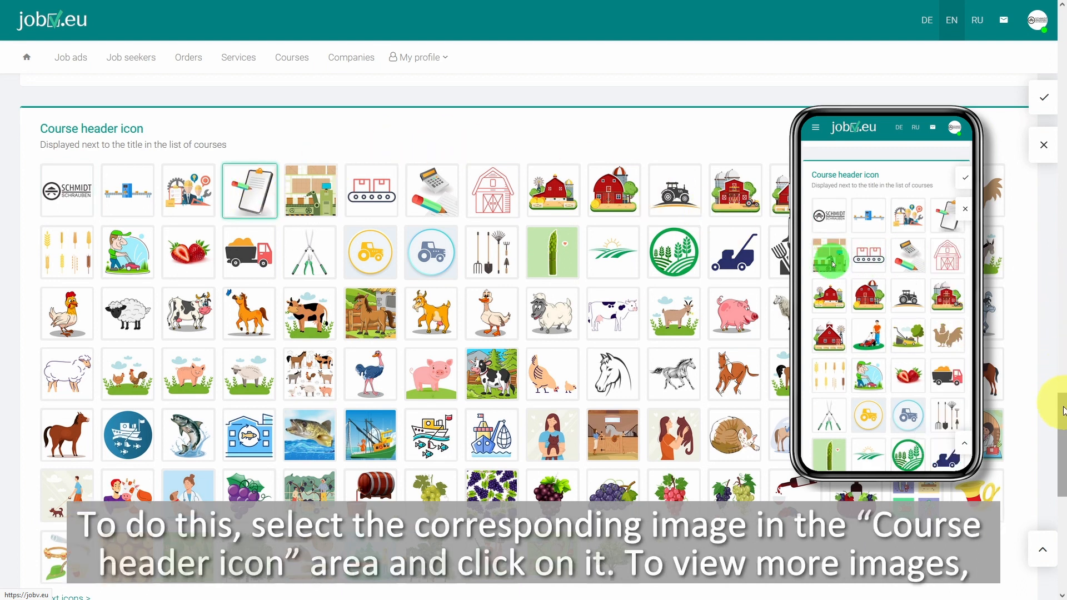
left_click_drag(1064, 428, 1063, 449)
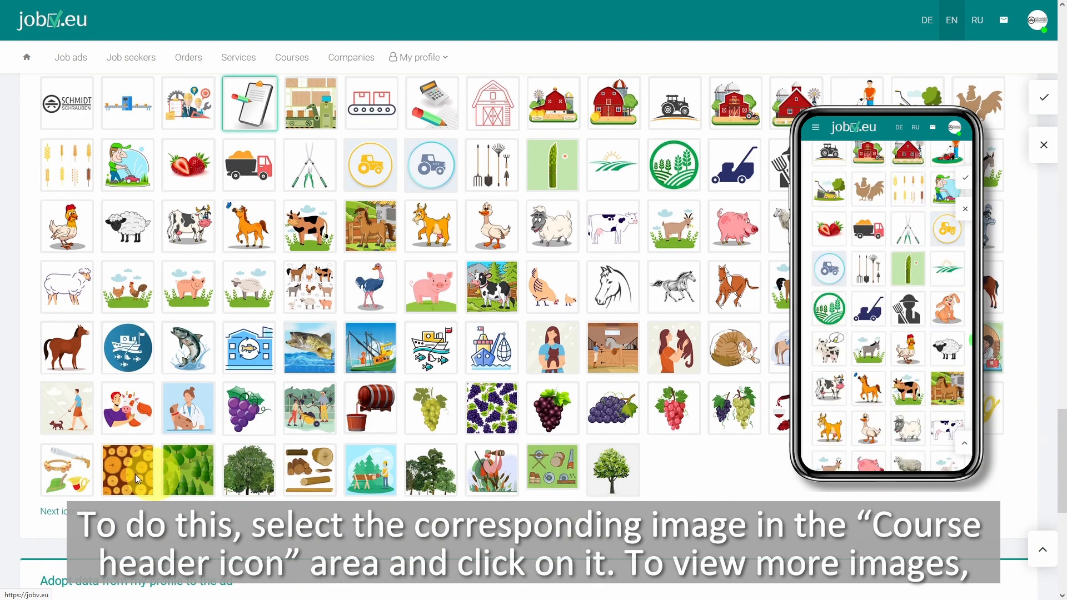
left_click(62, 512)
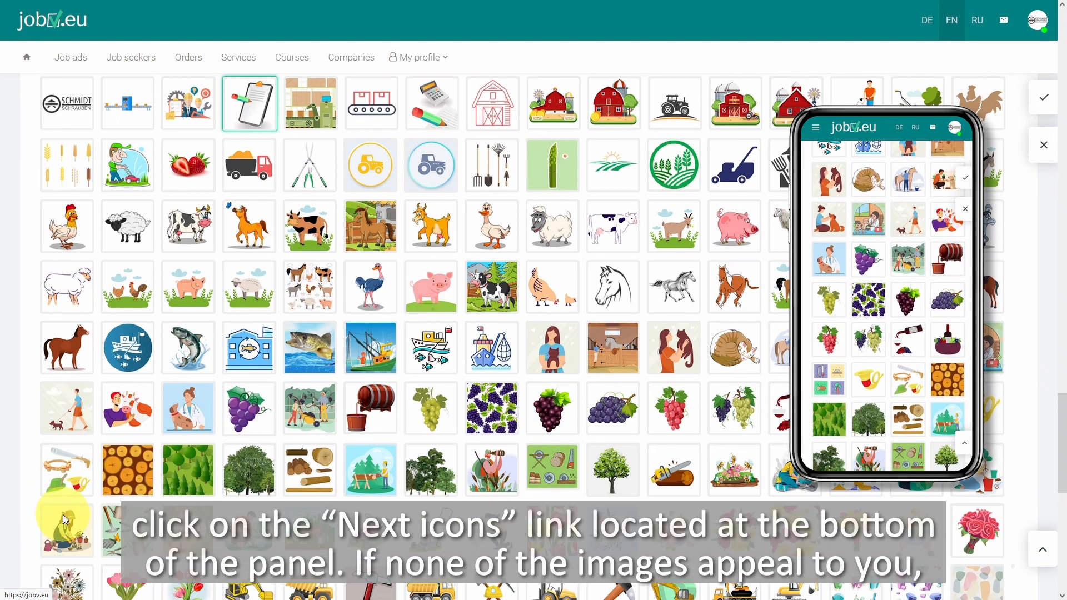
left_click(1061, 430)
left_click_drag(1062, 429, 1065, 404)
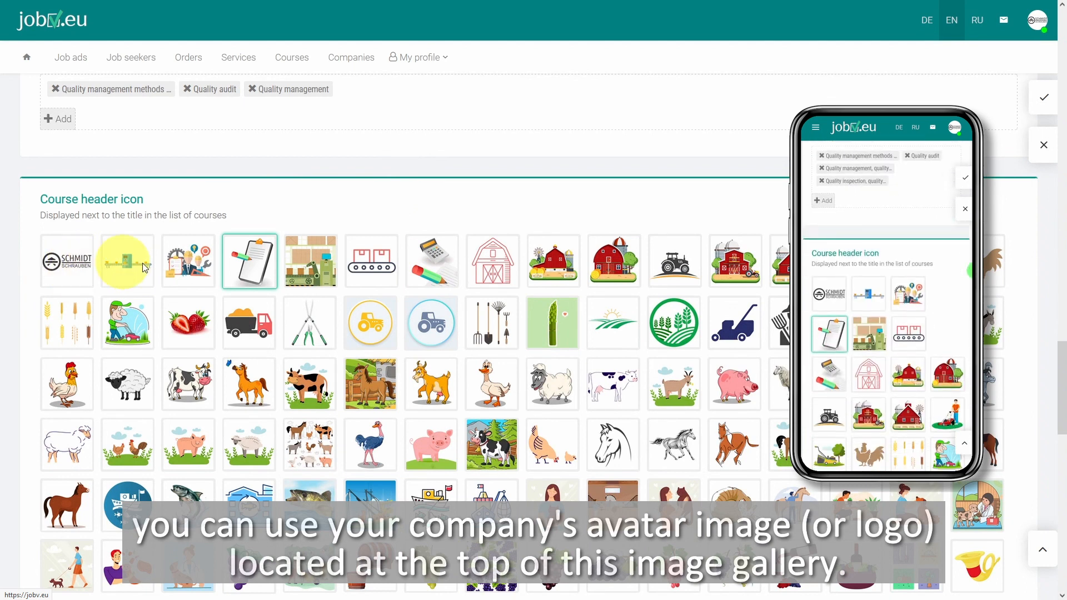
- Adopt the laptop header image and social media from the profile, select the Kundenberatung contact person, and save the course
left_click_drag(1062, 381, 1063, 536)
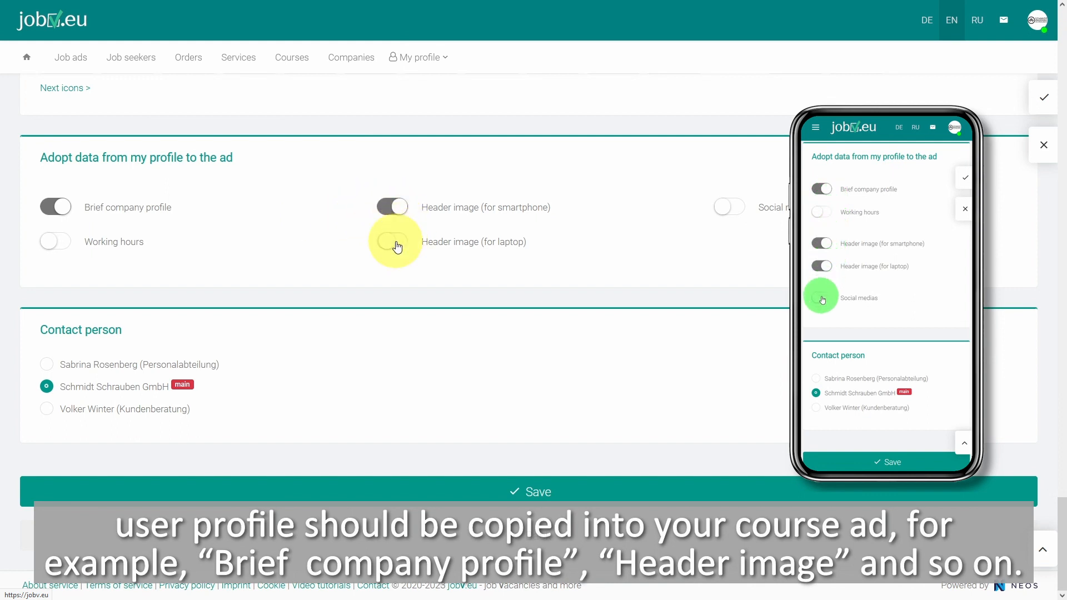
left_click(741, 212)
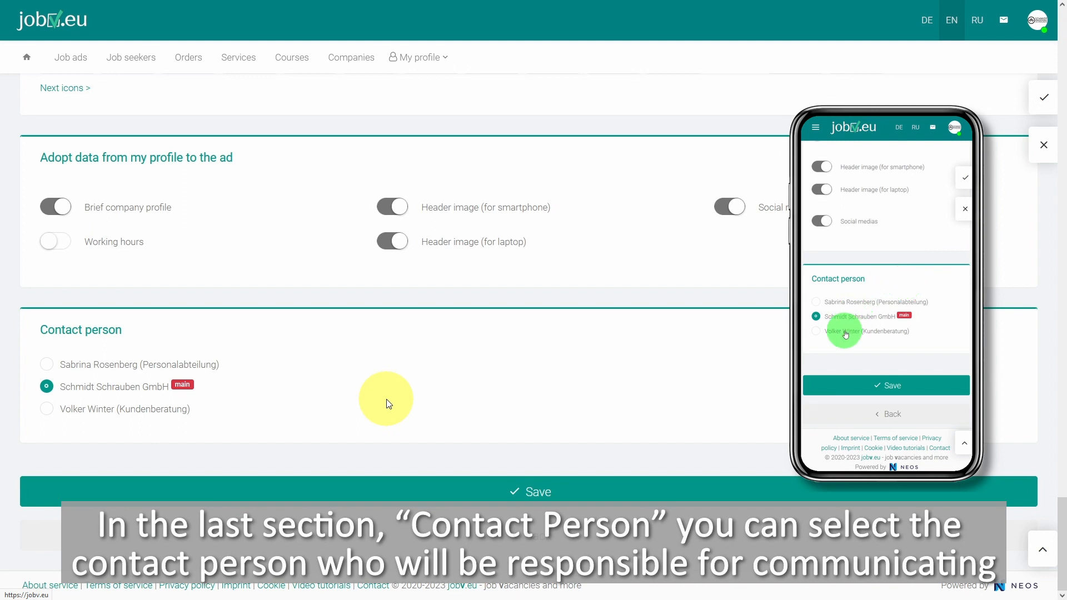
left_click(94, 417)
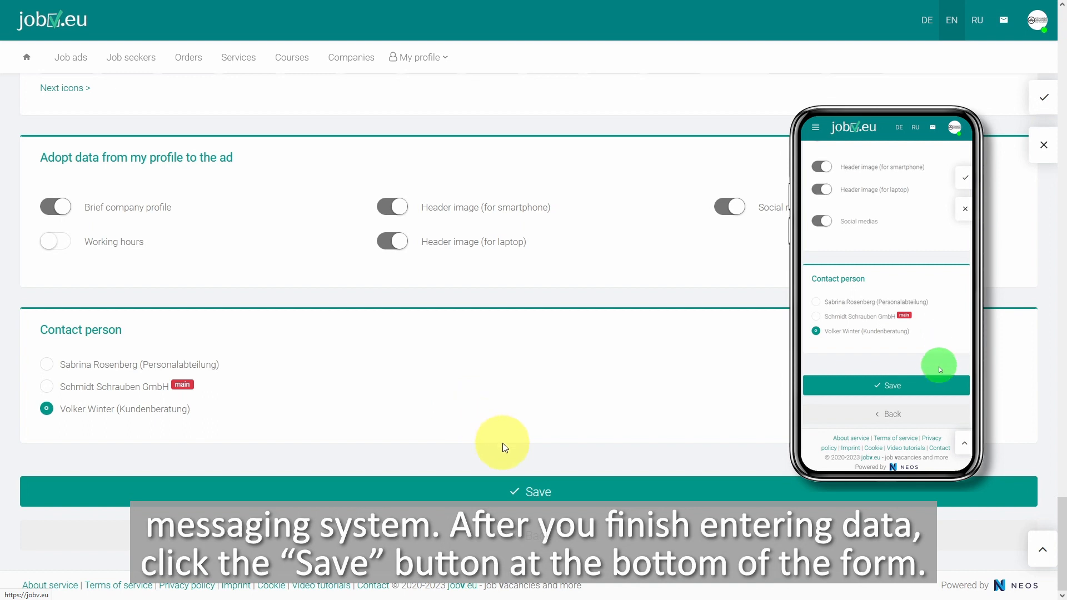
left_click(515, 491)
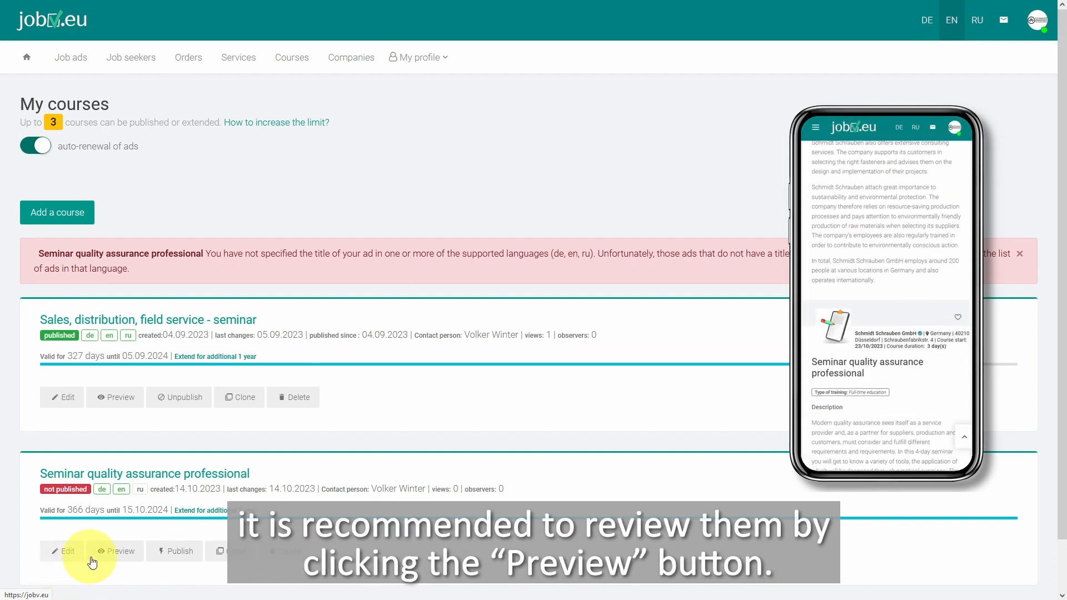
- Preview the Seminar quality assurance professional ad, review it down to its contact details, and return to the list of own courses
left_click(119, 551)
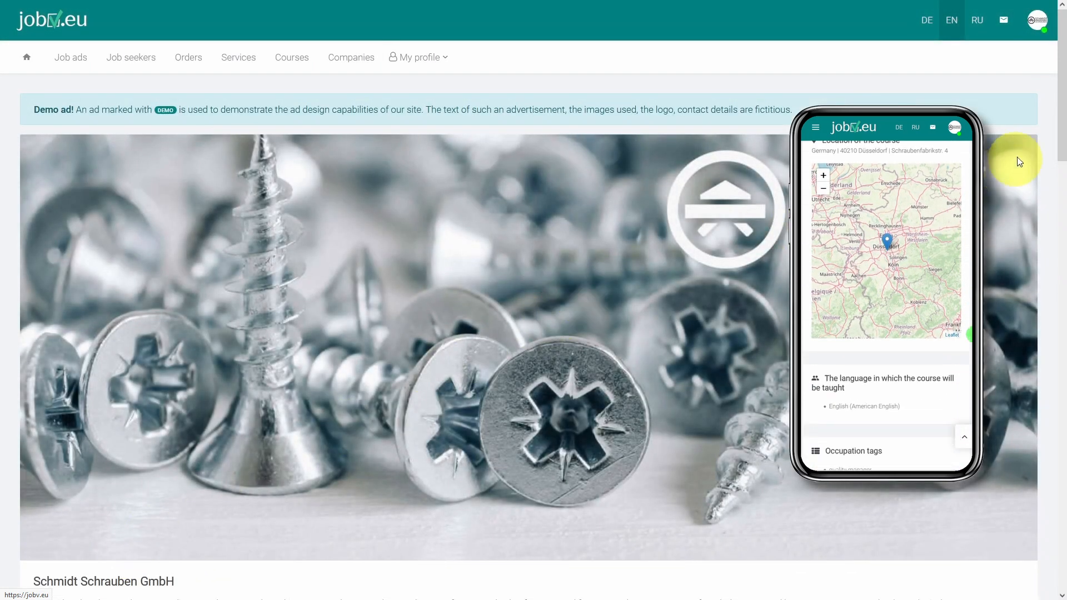
scroll(1047, 212, "down", 6)
scroll(1047, 211, "down", 7)
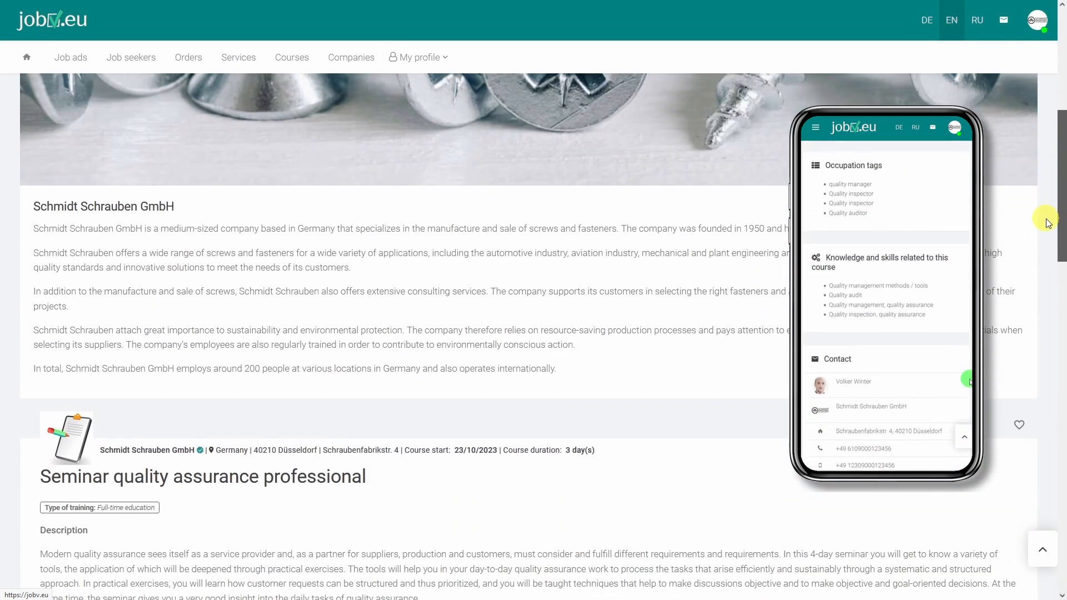
left_click_drag(1058, 306, 1062, 553)
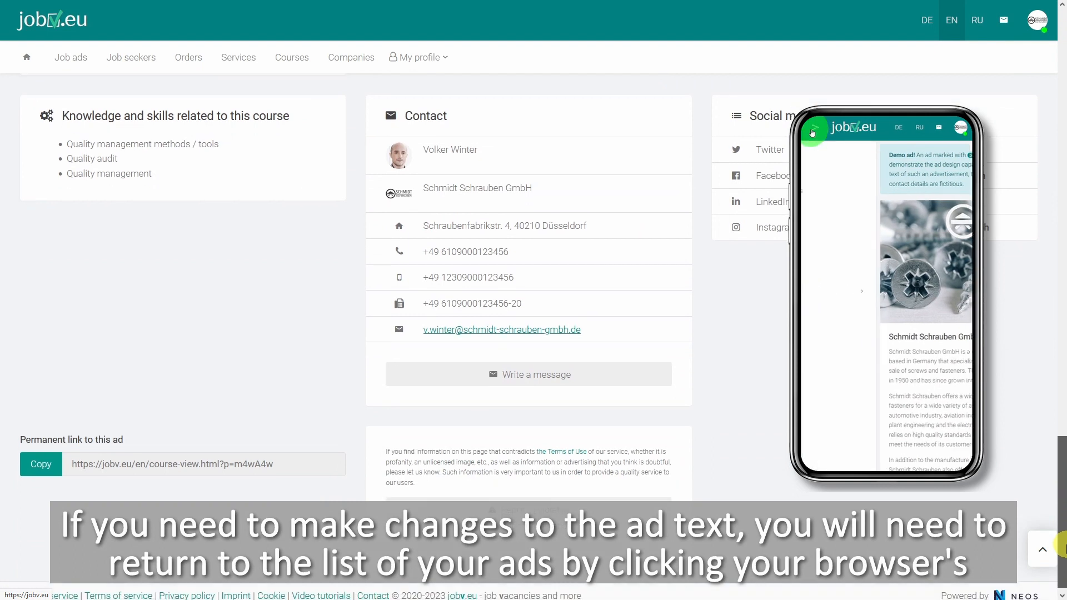
left_click(1042, 556)
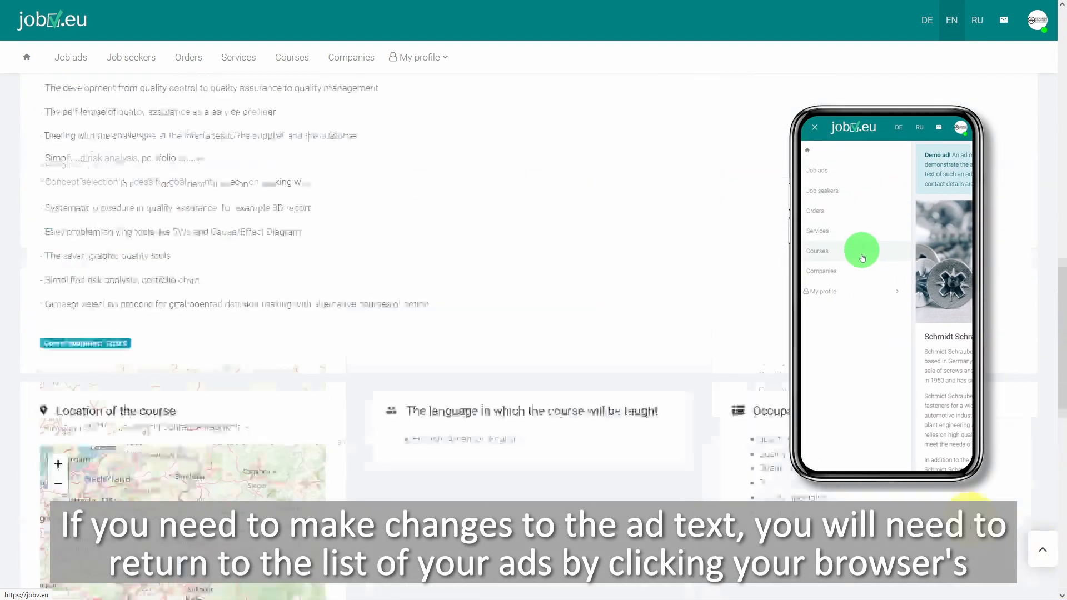
left_click(418, 57)
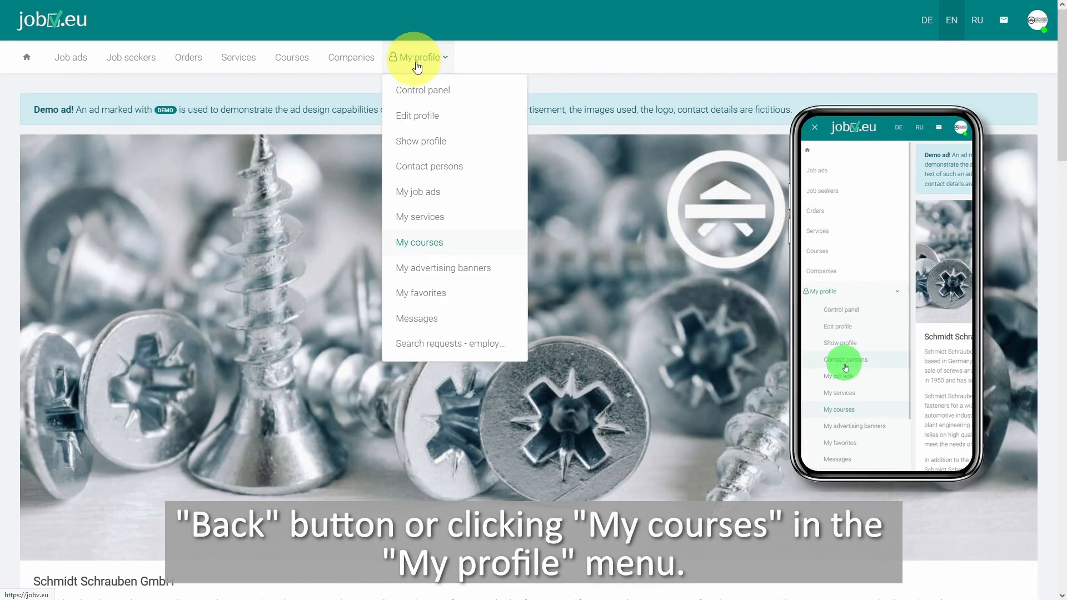
left_click(443, 245)
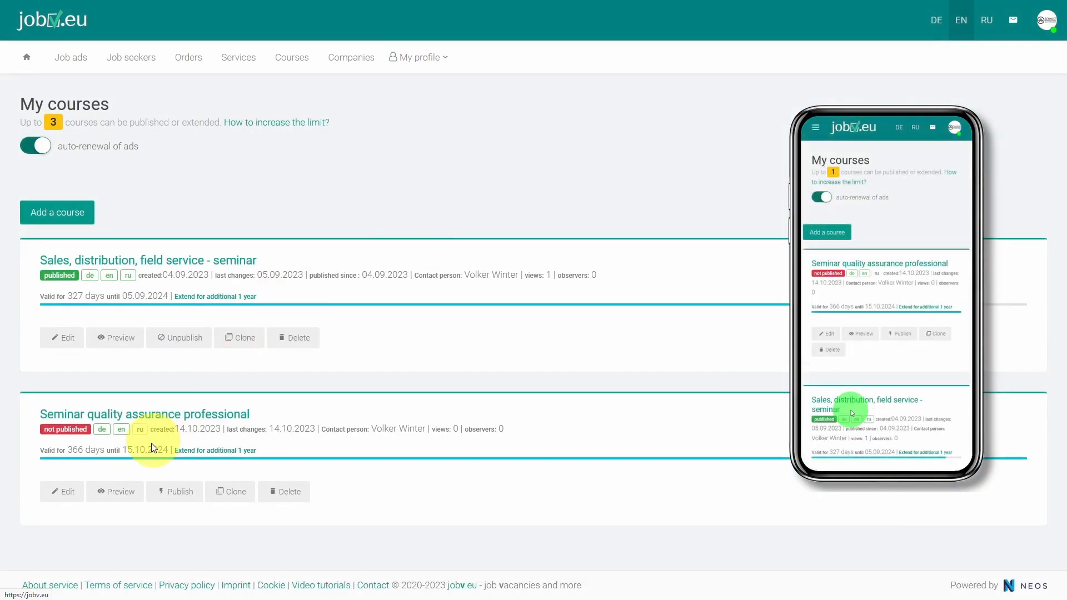
- Set the course start of Seminar quality assurance professional to 30/10/2023, save it, and publish the ad
left_click(69, 499)
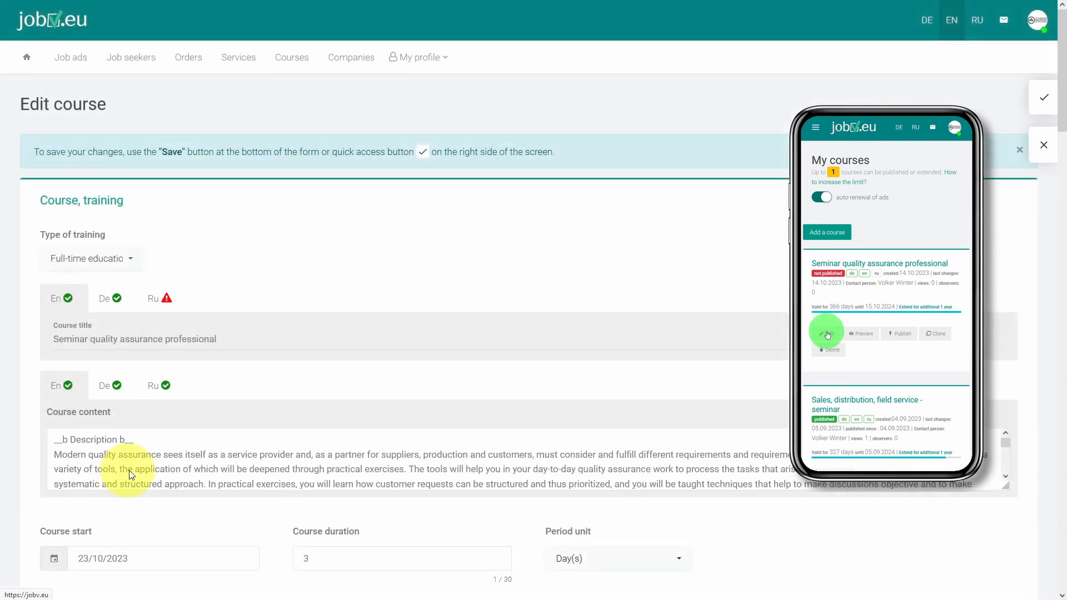
left_click(118, 550)
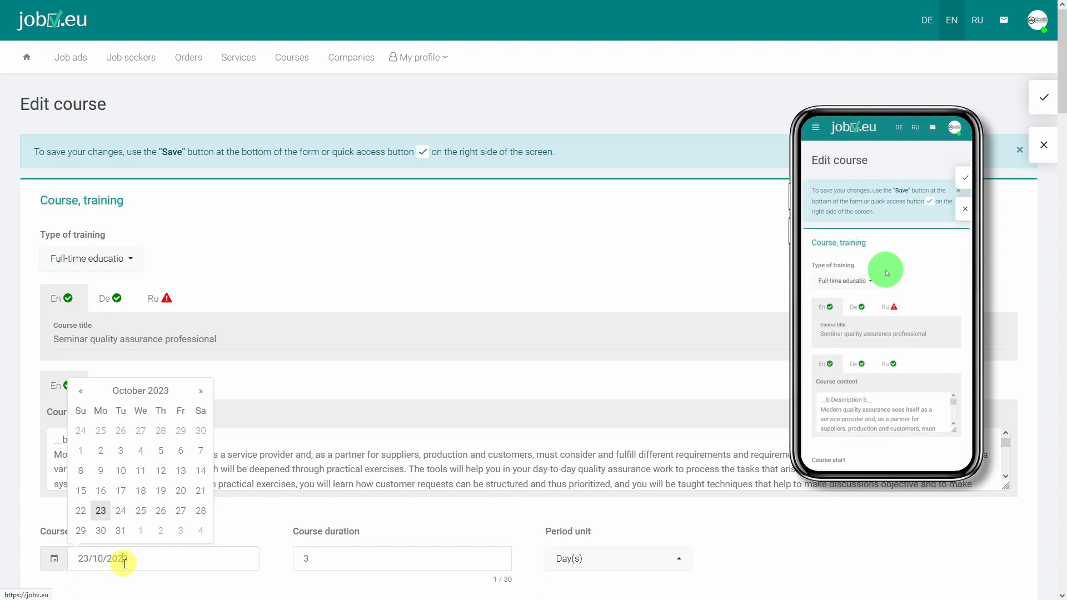
left_click(99, 531)
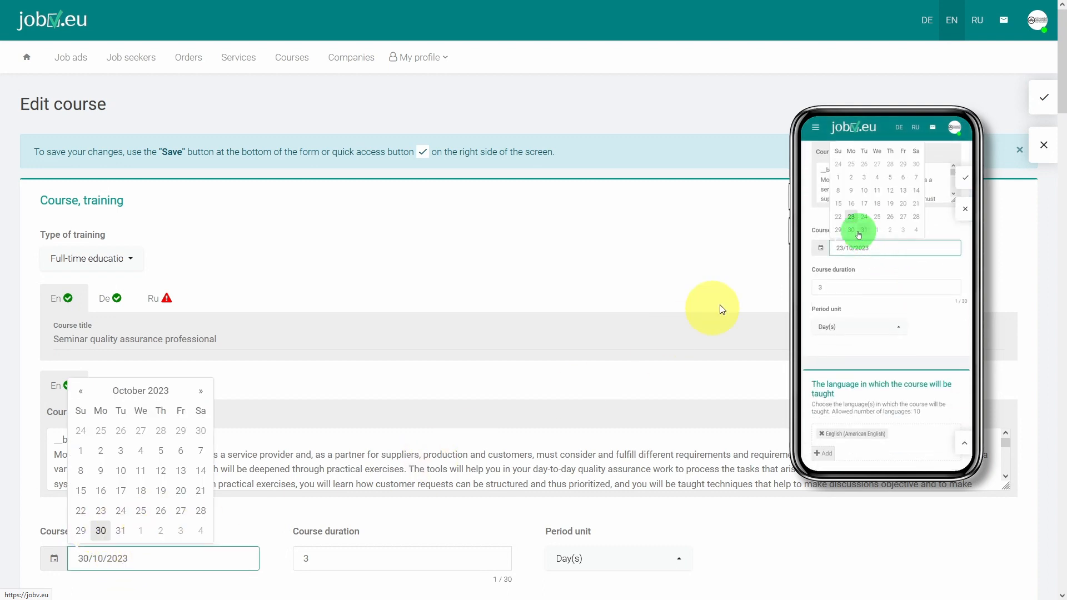
left_click(1045, 98)
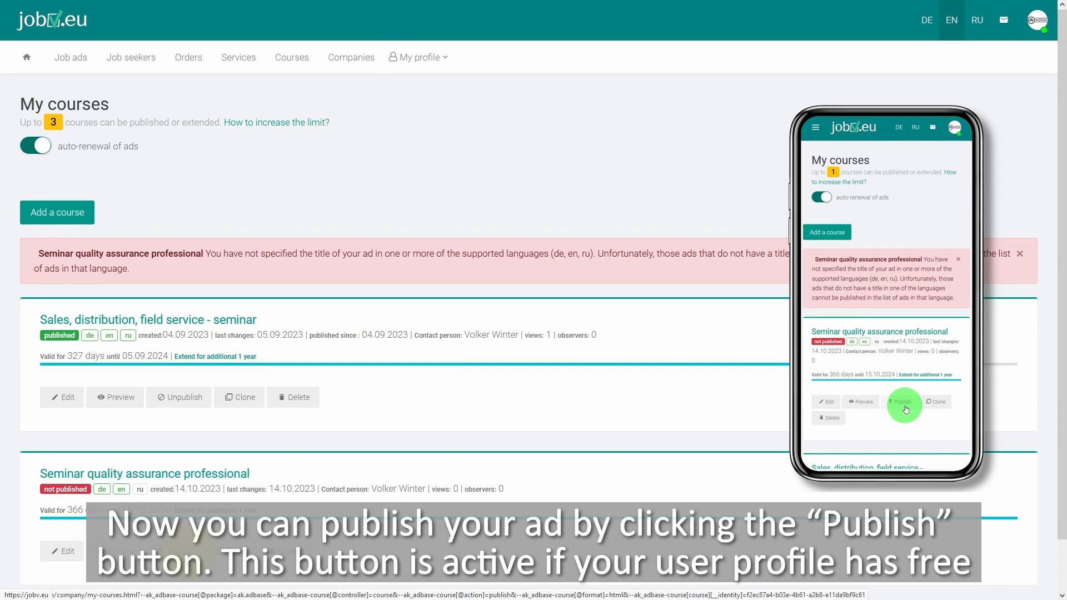
left_click(179, 550)
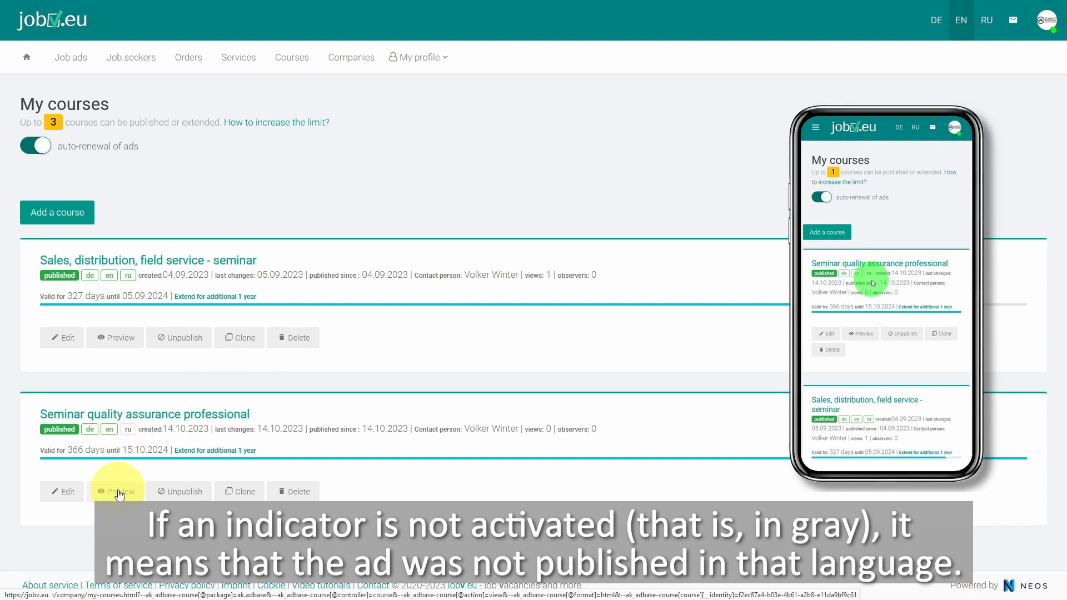
- Open the Seminar quality assurance professional ad for editing and translate its course title from English to Russian with the integrated translator
left_click(65, 493)
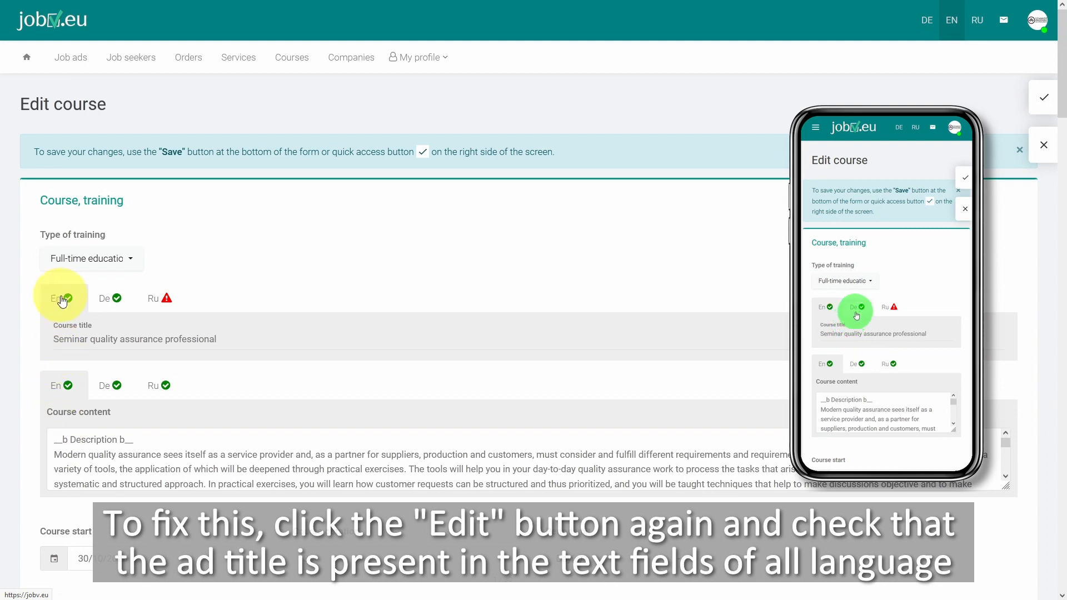
left_click(166, 301)
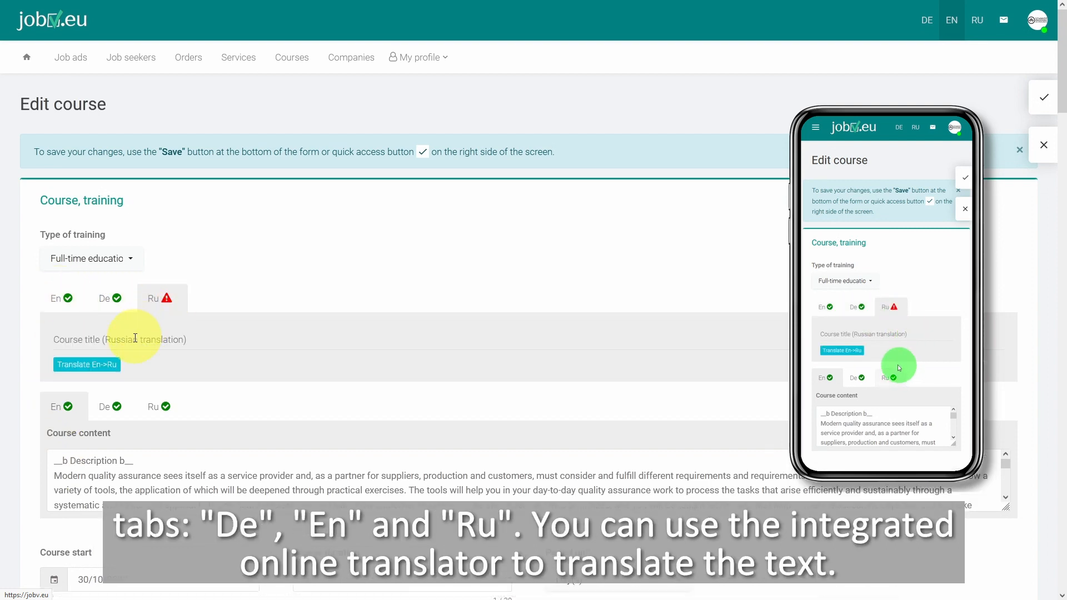
left_click(87, 364)
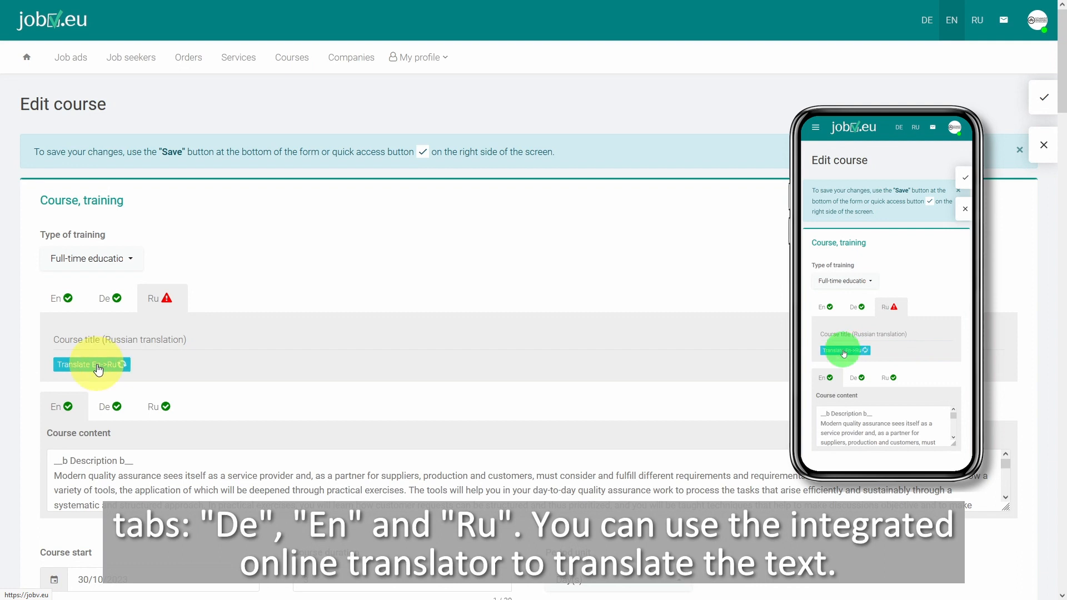
- Correct the Russian course title to "Специалист по обеспечению качества - семинар" and save the course
left_click(306, 338)
key("BackSpace")
key("BackSpace")
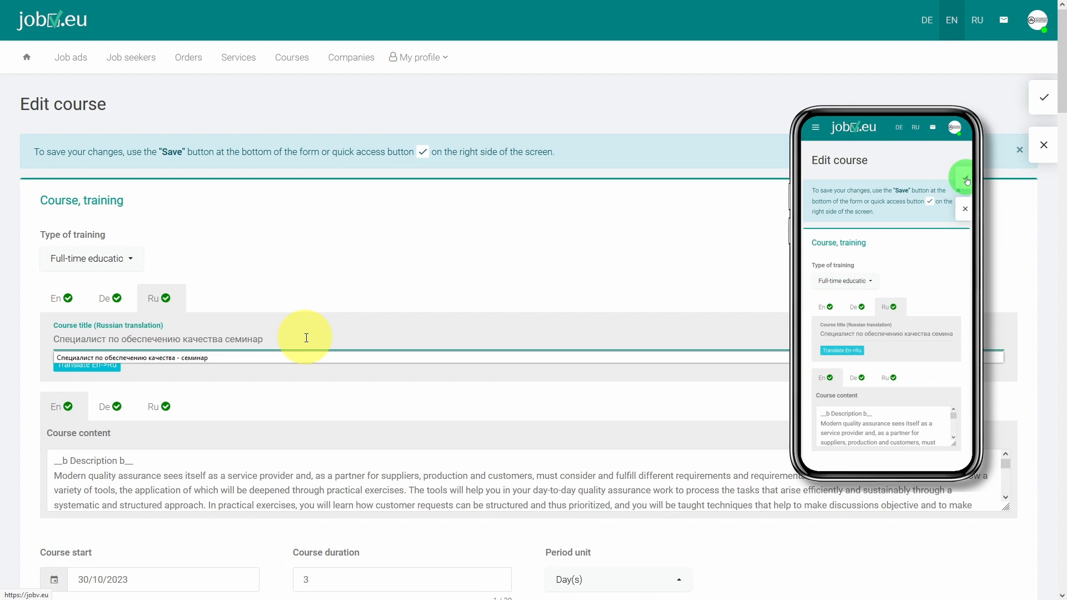
key("Escape")
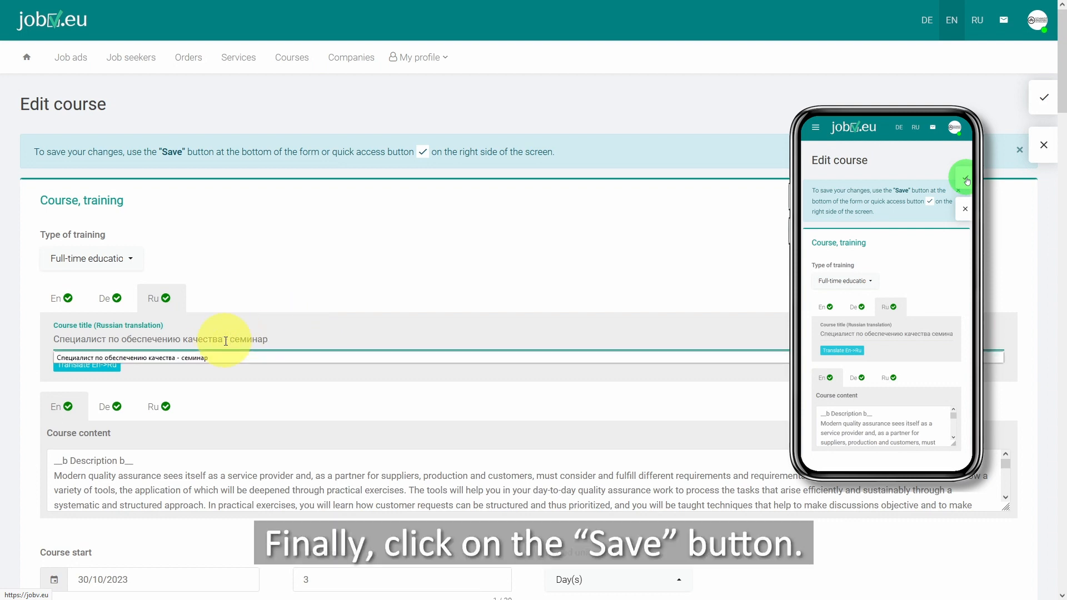
left_click(1038, 103)
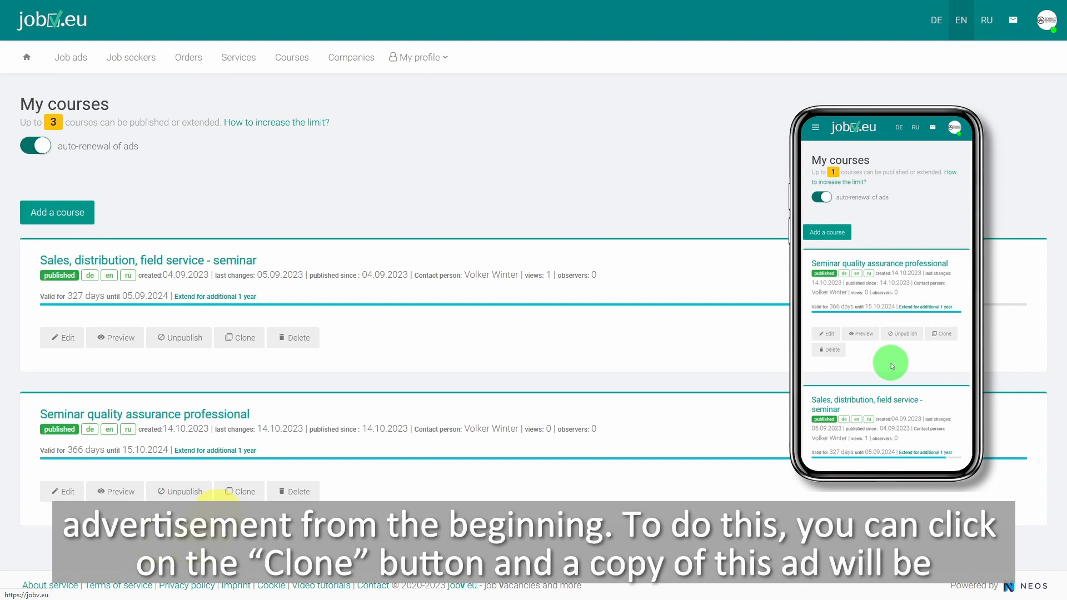
- Clone the Seminar quality assurance professional ad, and delete the unpublished copy from the list of own courses
left_click(243, 493)
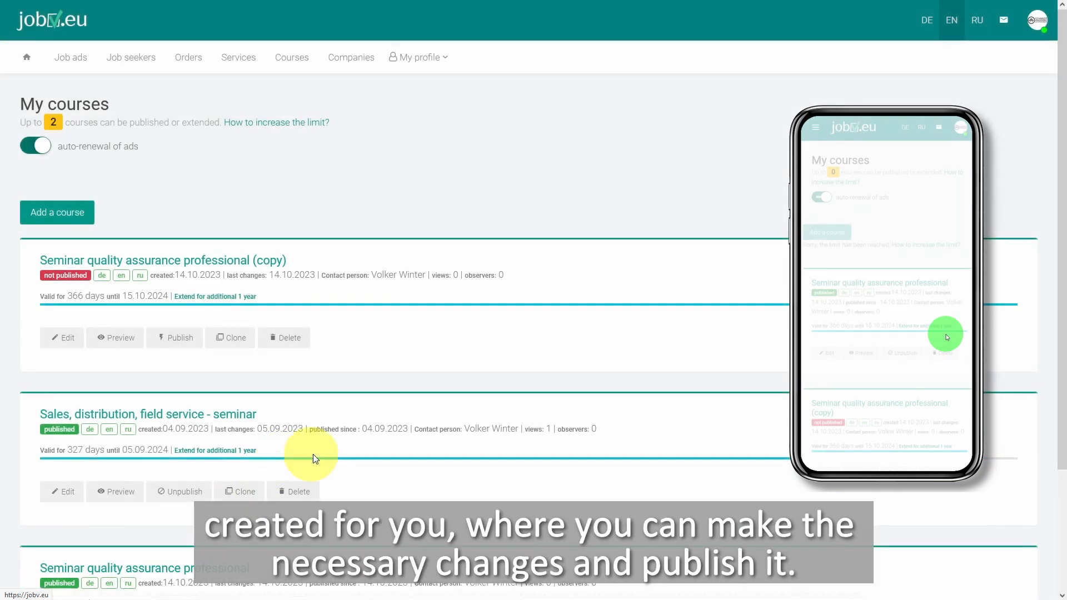
scroll(322, 456, "down", 2)
scroll(333, 458, "up", 2)
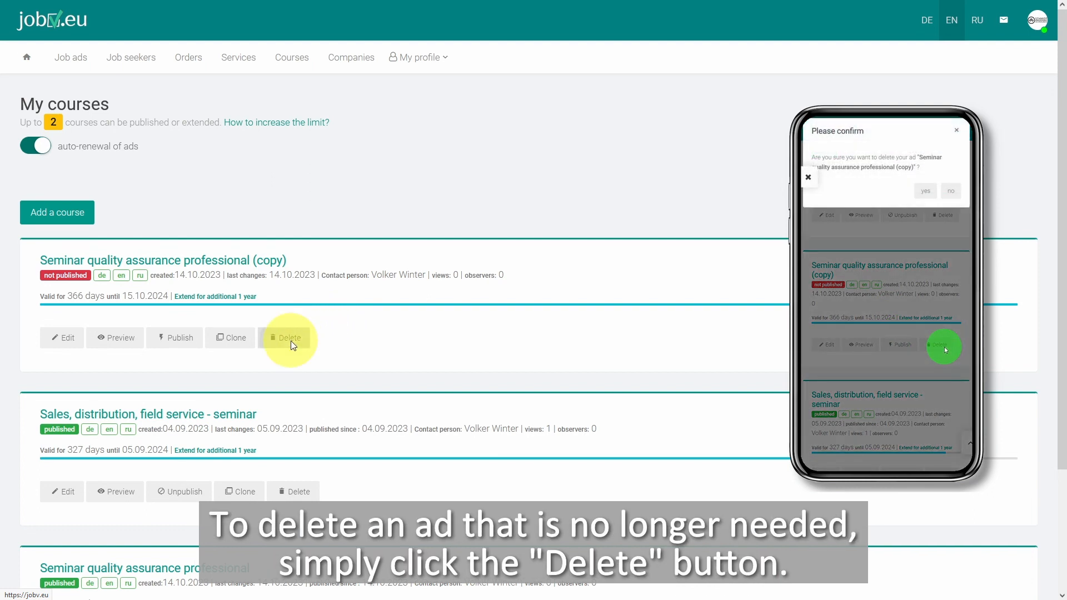
left_click(290, 339)
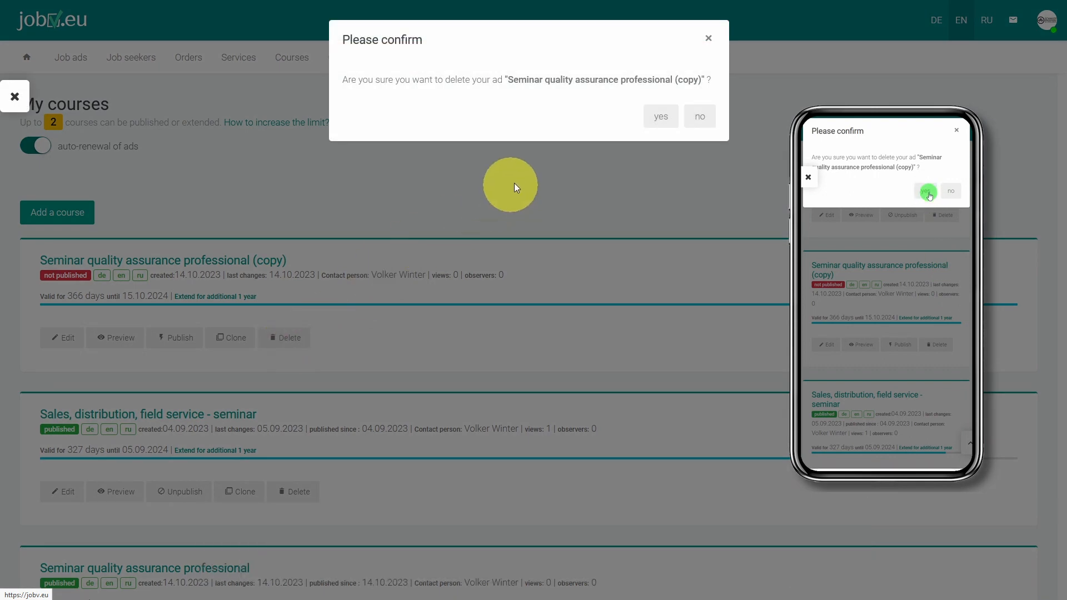
left_click(659, 117)
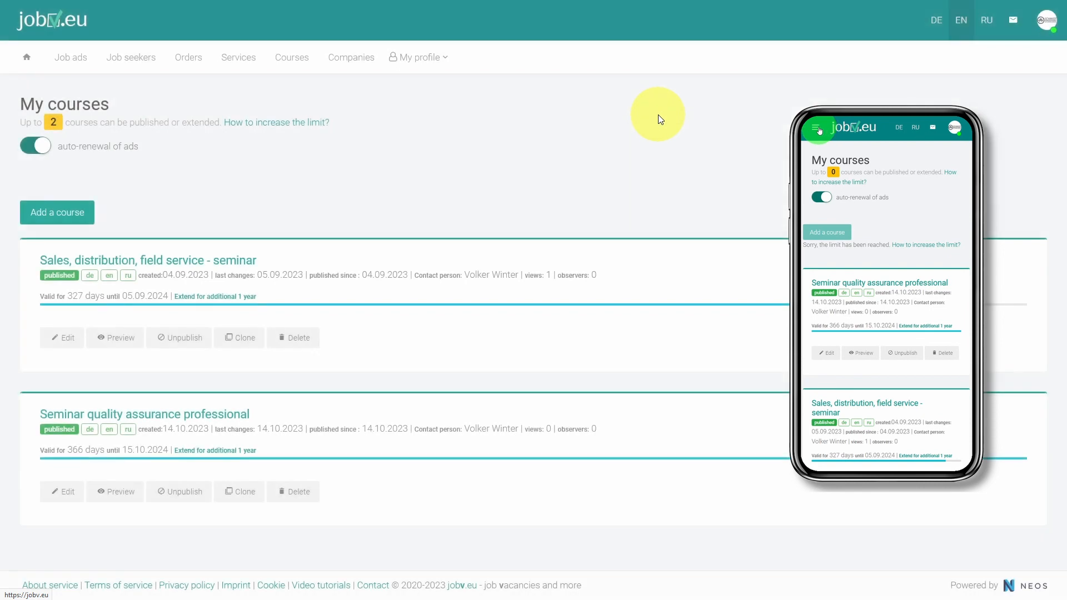
- View the English version of the published Seminar quality assurance professional ad down to its contact section, and return to the public course list
left_click(288, 62)
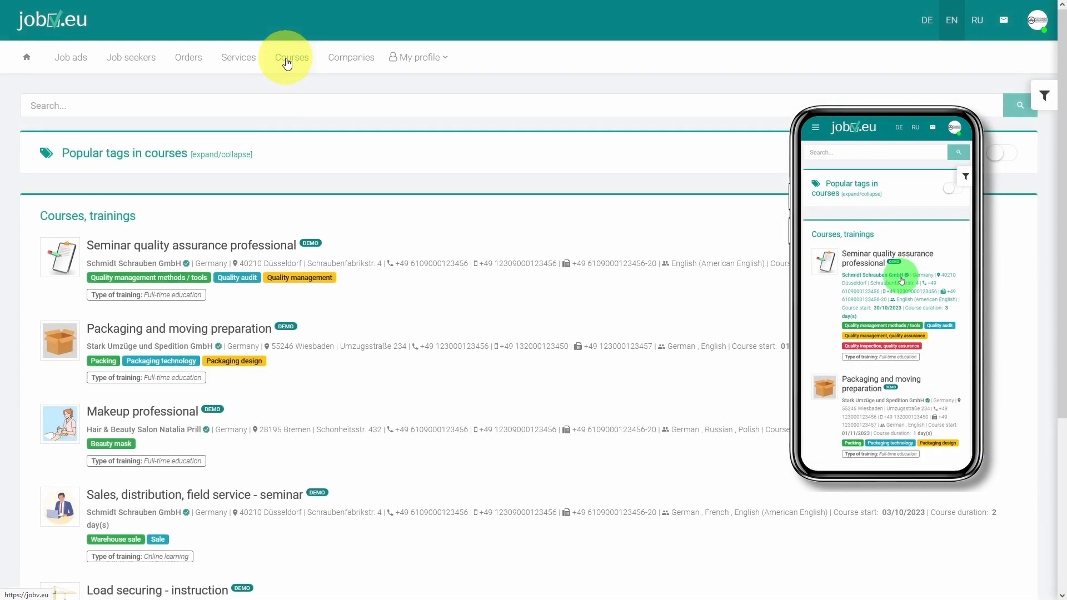
left_click(234, 245)
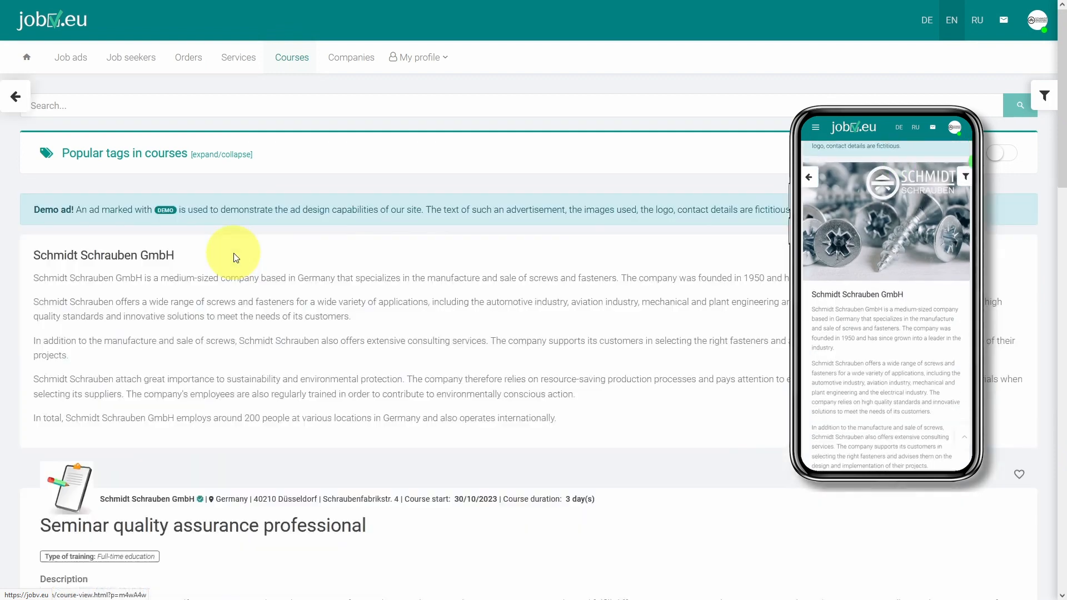
left_click_drag(1061, 122, 1063, 562)
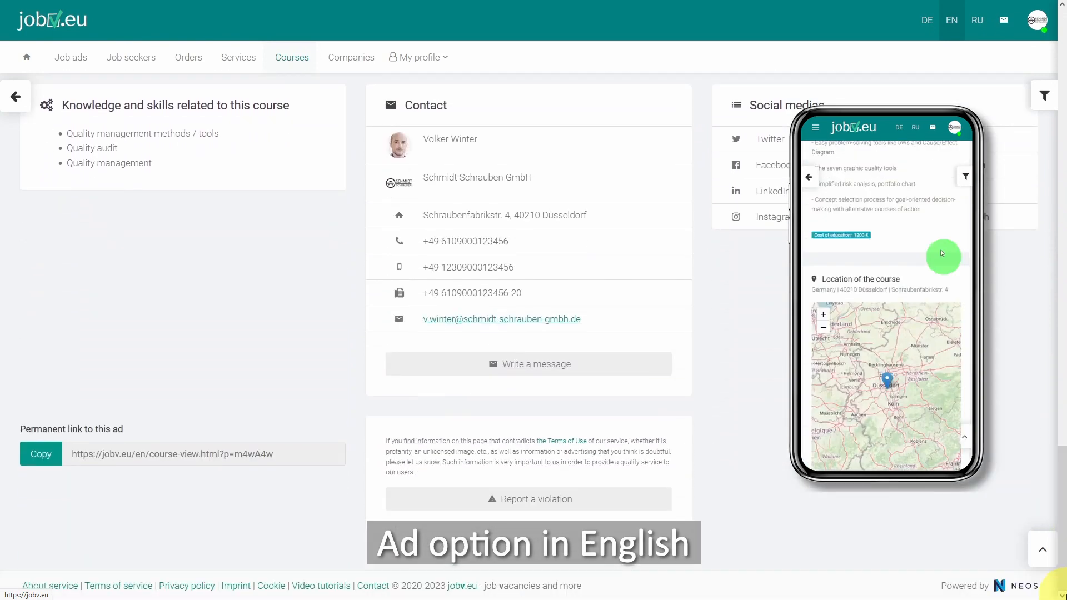
left_click(1044, 566)
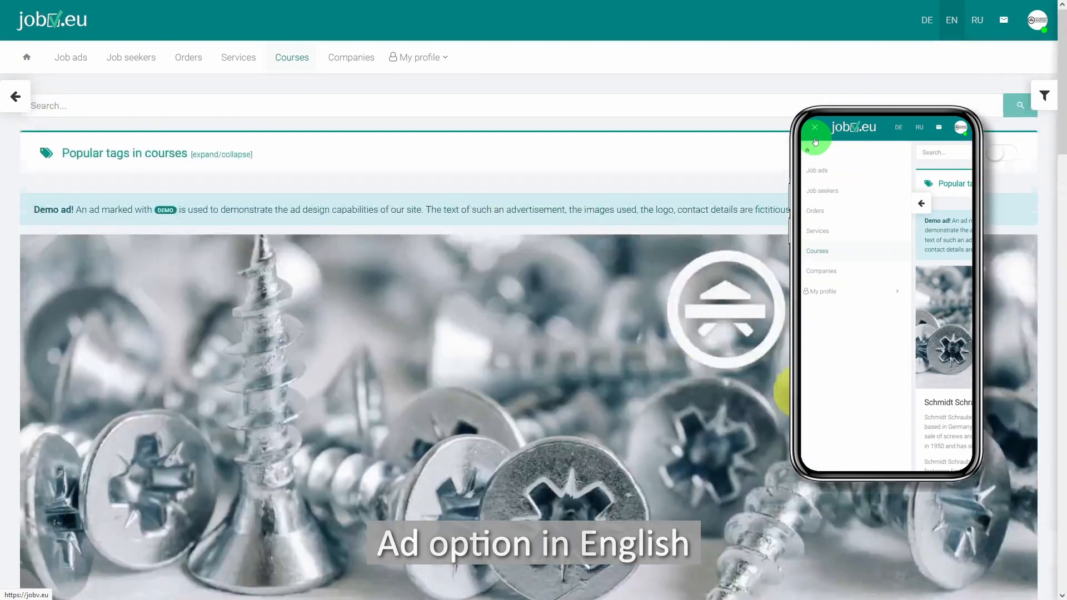
left_click(300, 62)
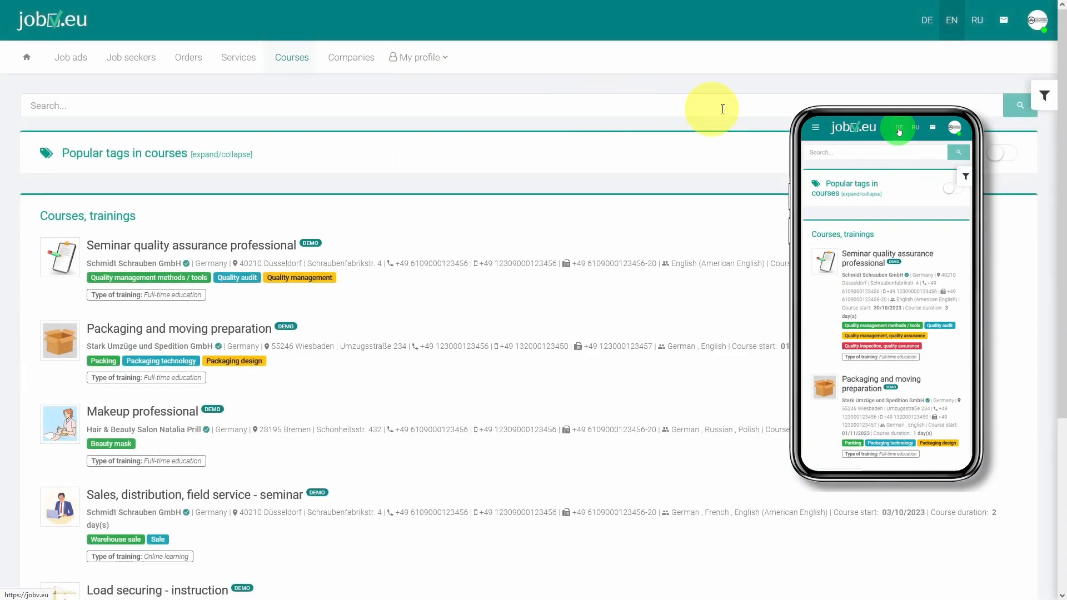
- Switch the site to German, review the Seminar zum Qualitätssicherungsprofi ad down to its contact section, and return to the course list
left_click(930, 34)
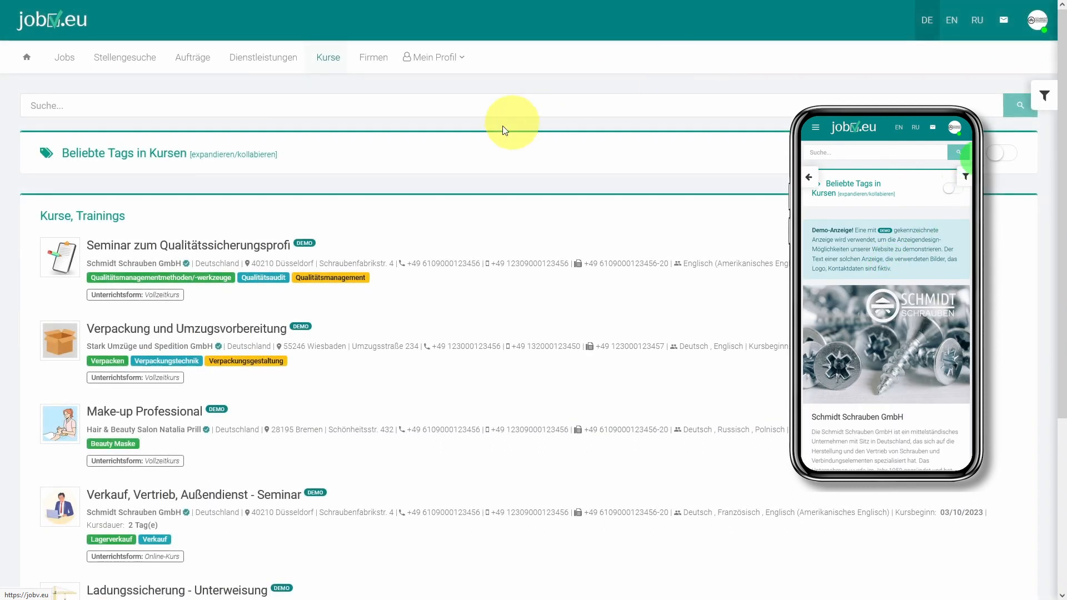
left_click(228, 255)
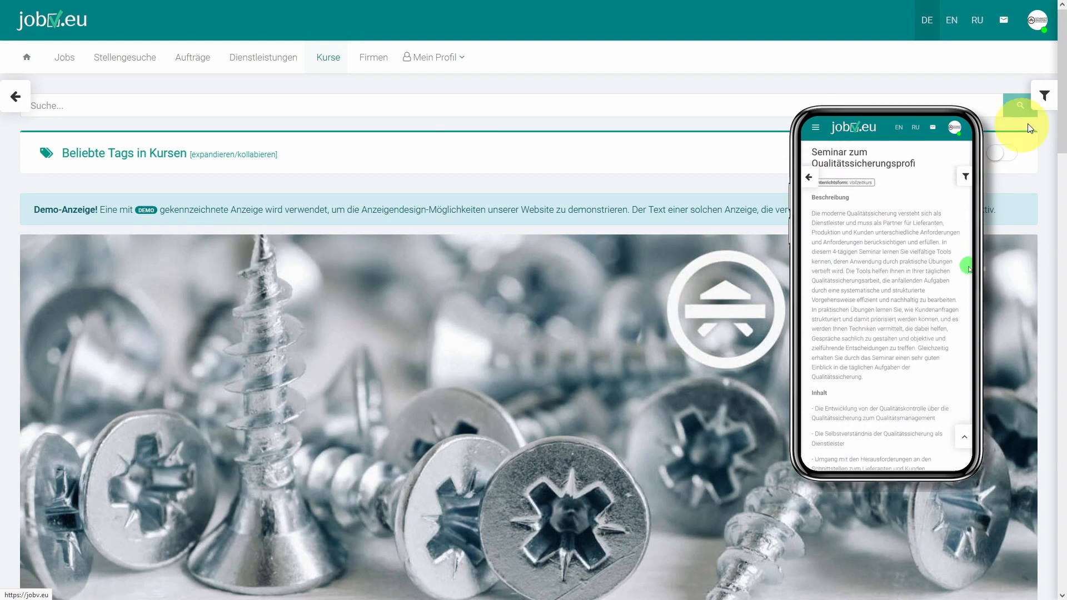
left_click_drag(1062, 137, 1063, 573)
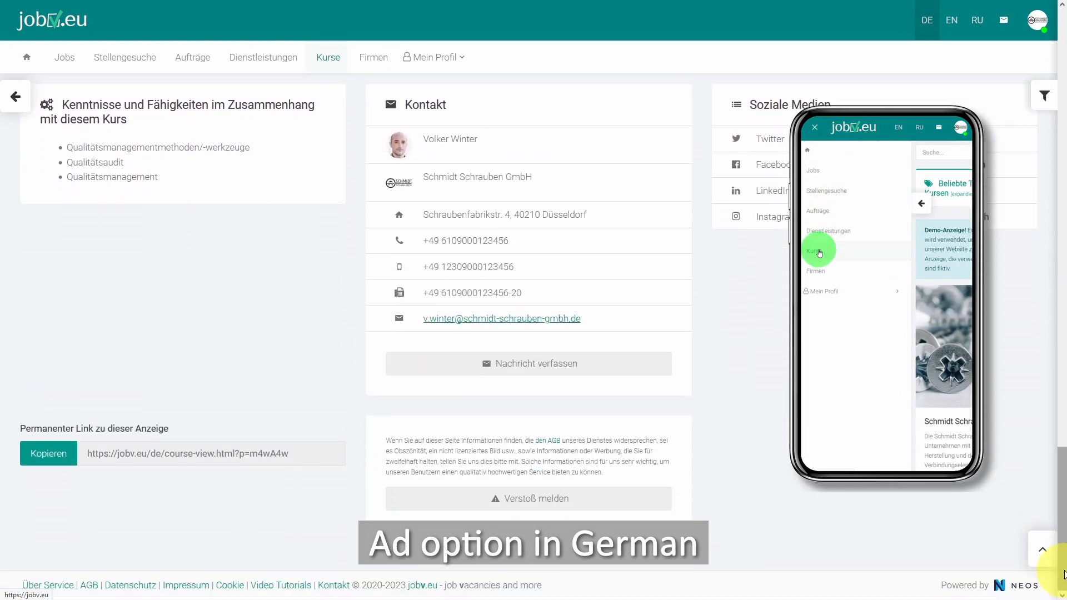
left_click(1043, 550)
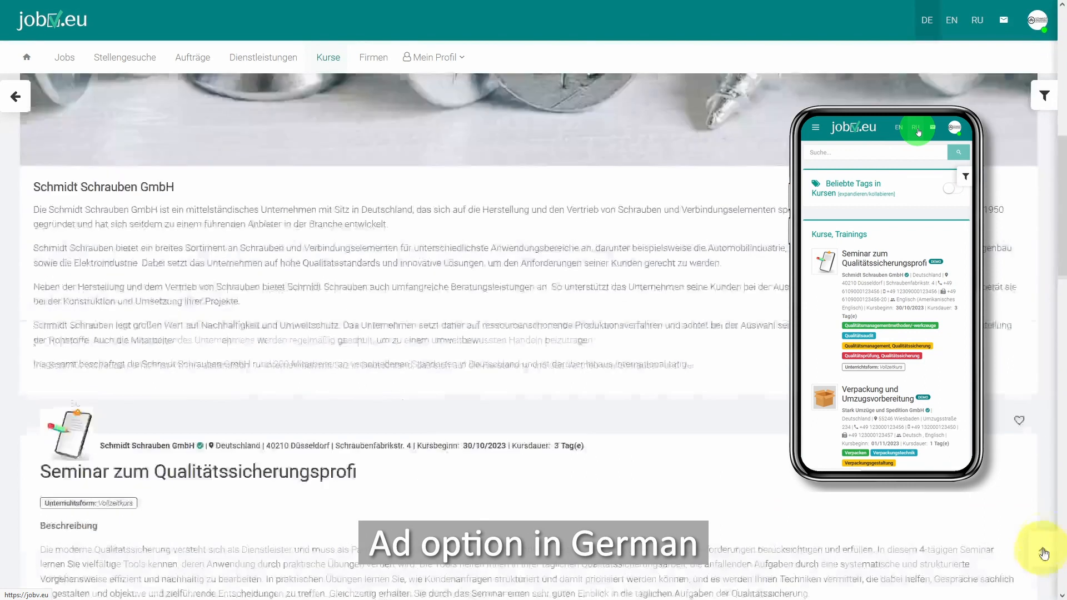
left_click(326, 65)
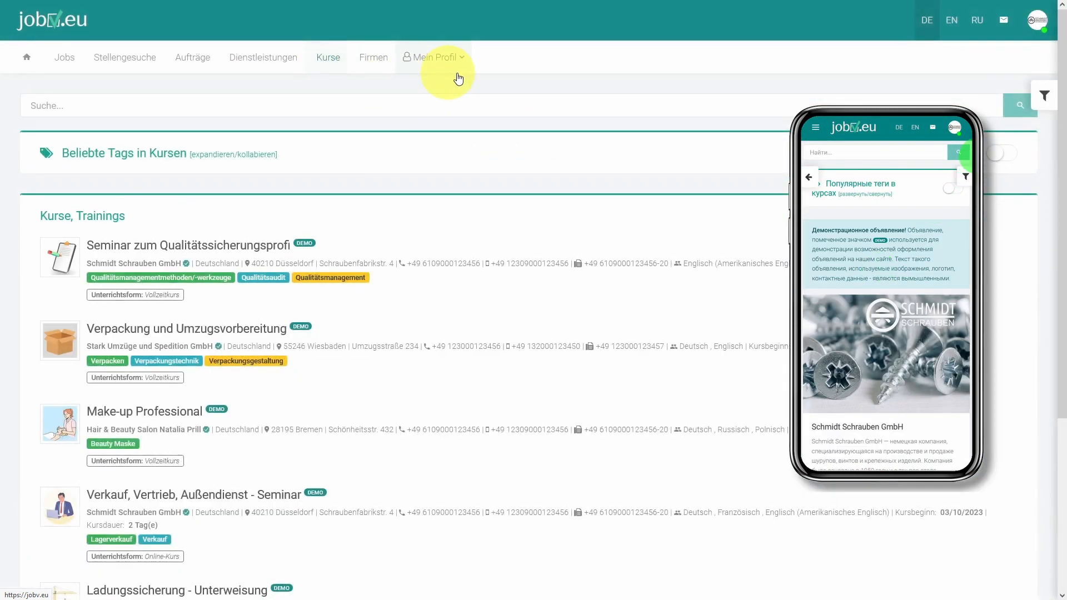
- Switch the site to Russian, review the "Специалист по обеспечению качества - семинар" ad down to its contact section, and return to the course list
left_click(978, 25)
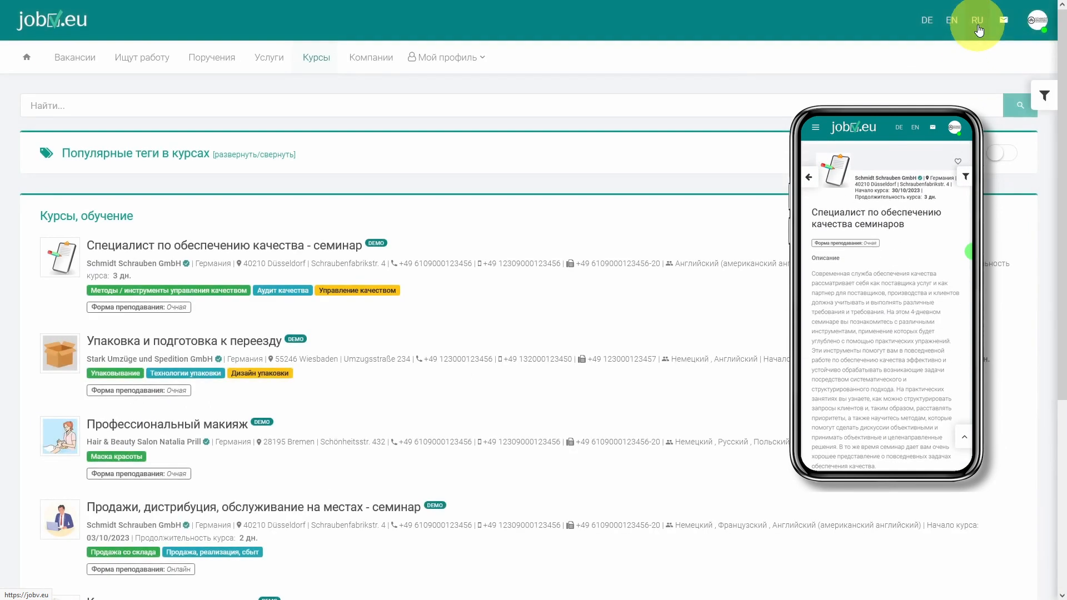
left_click(251, 252)
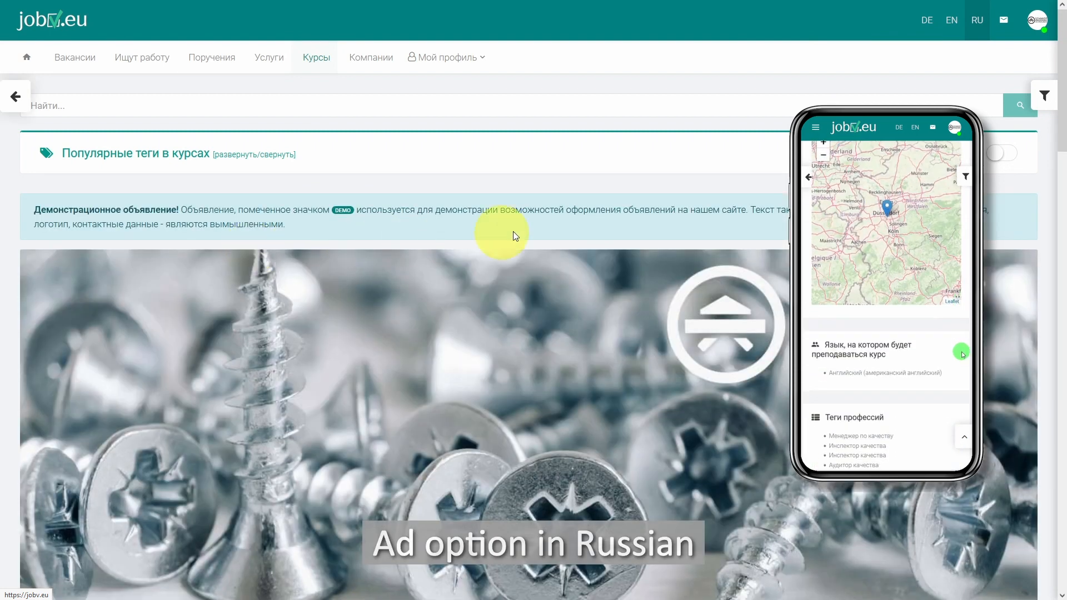
left_click_drag(1050, 95, 1063, 578)
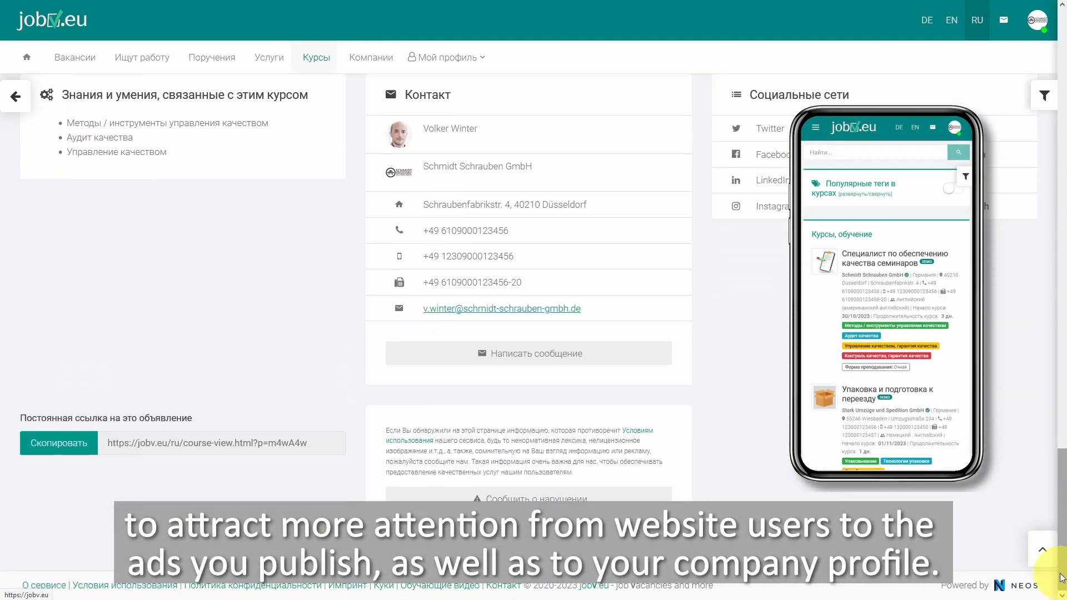
left_click(1043, 553)
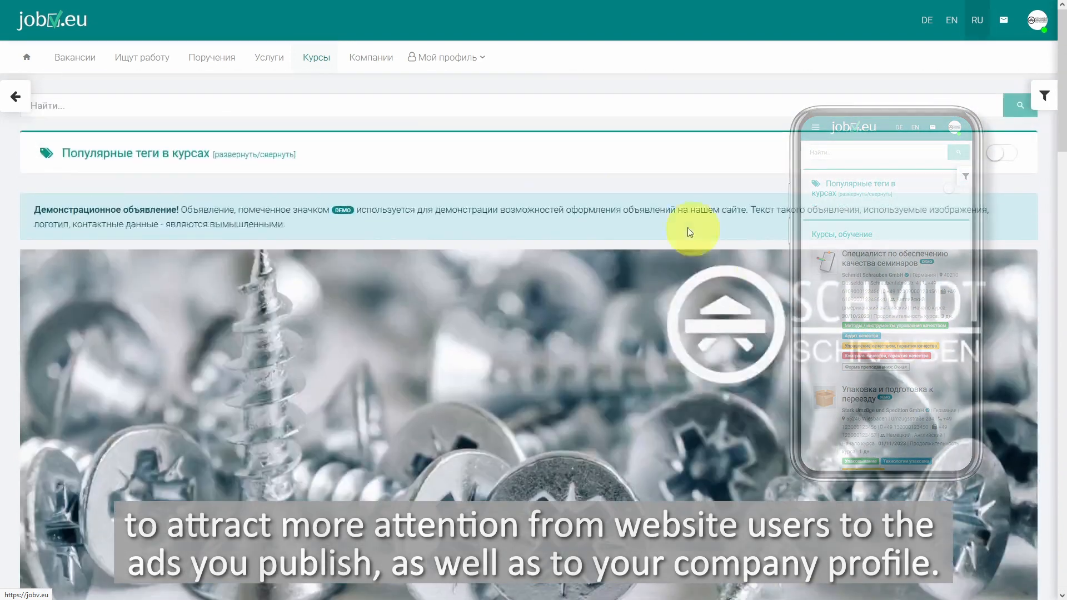
left_click(317, 68)
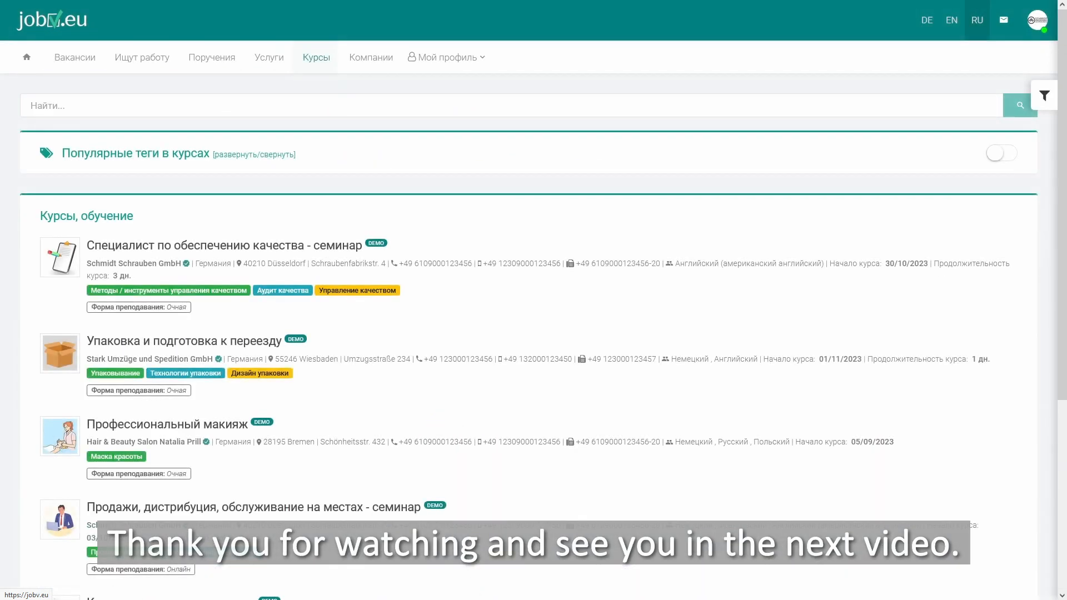